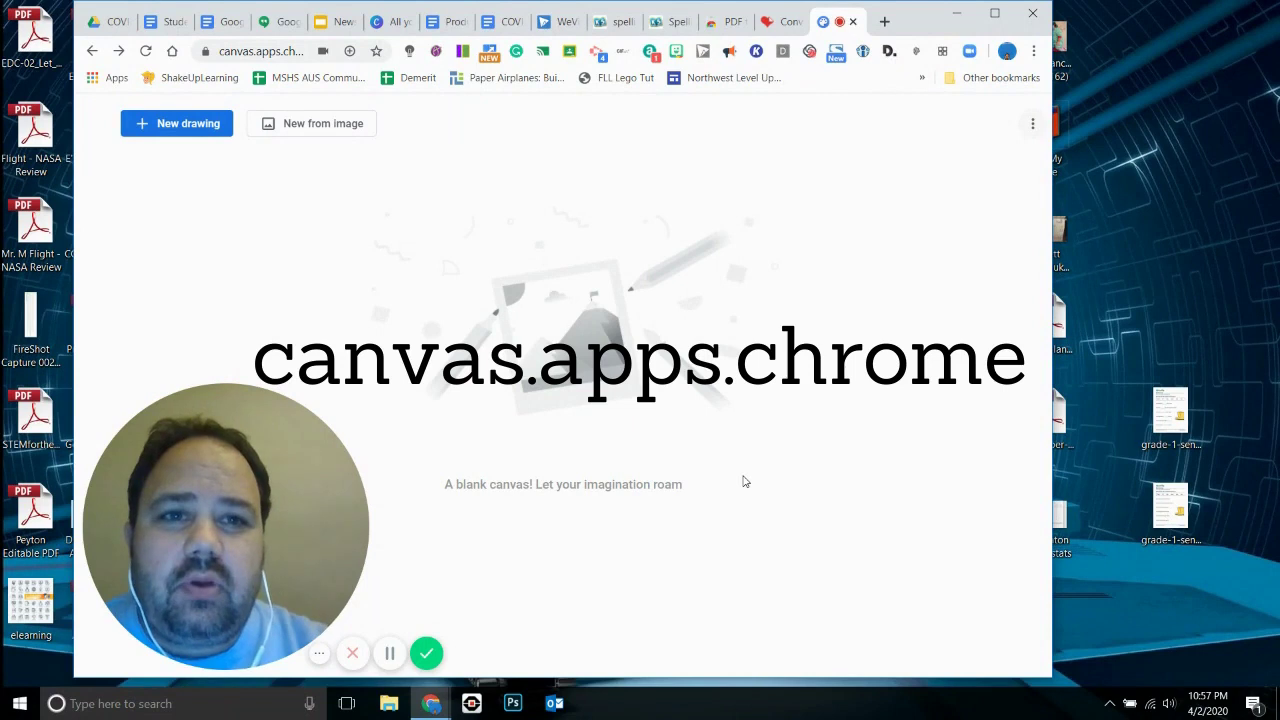
Step: Maximize the browser window and start a new blank drawing
{"action": "left_click", "coordinate": [994, 13]}
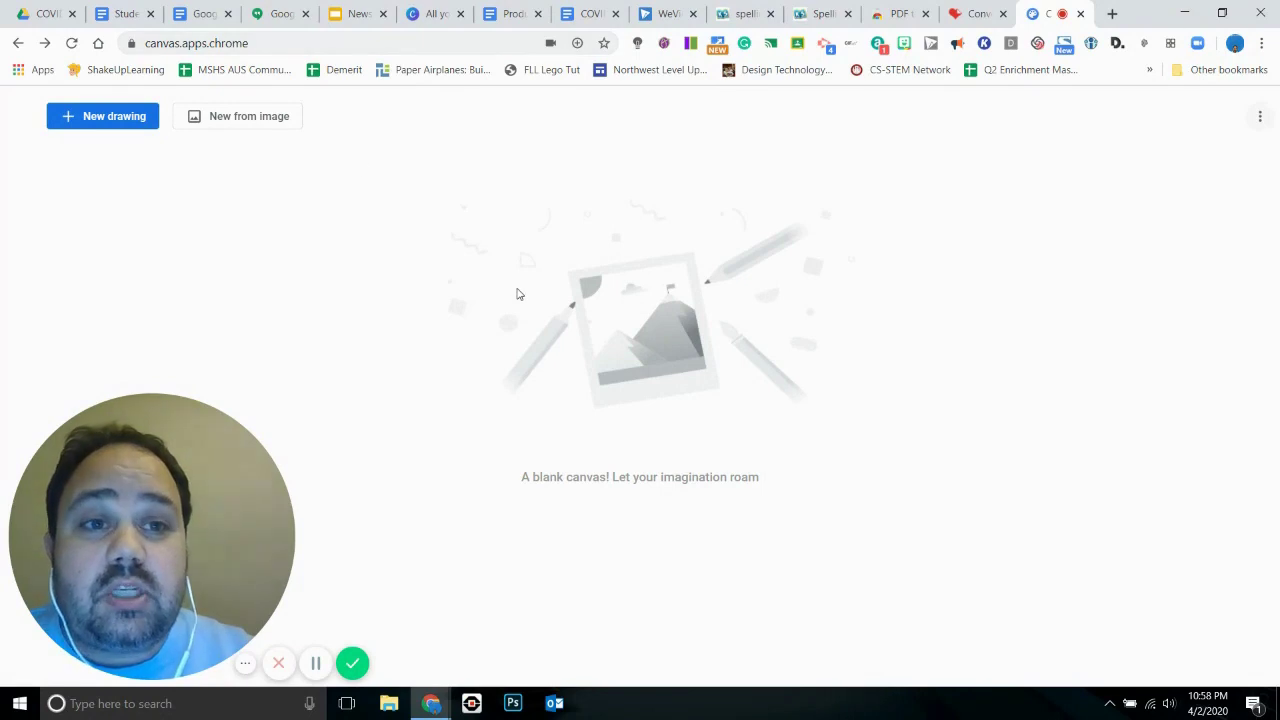
{"action": "mouse_move", "coordinate": [283, 519]}
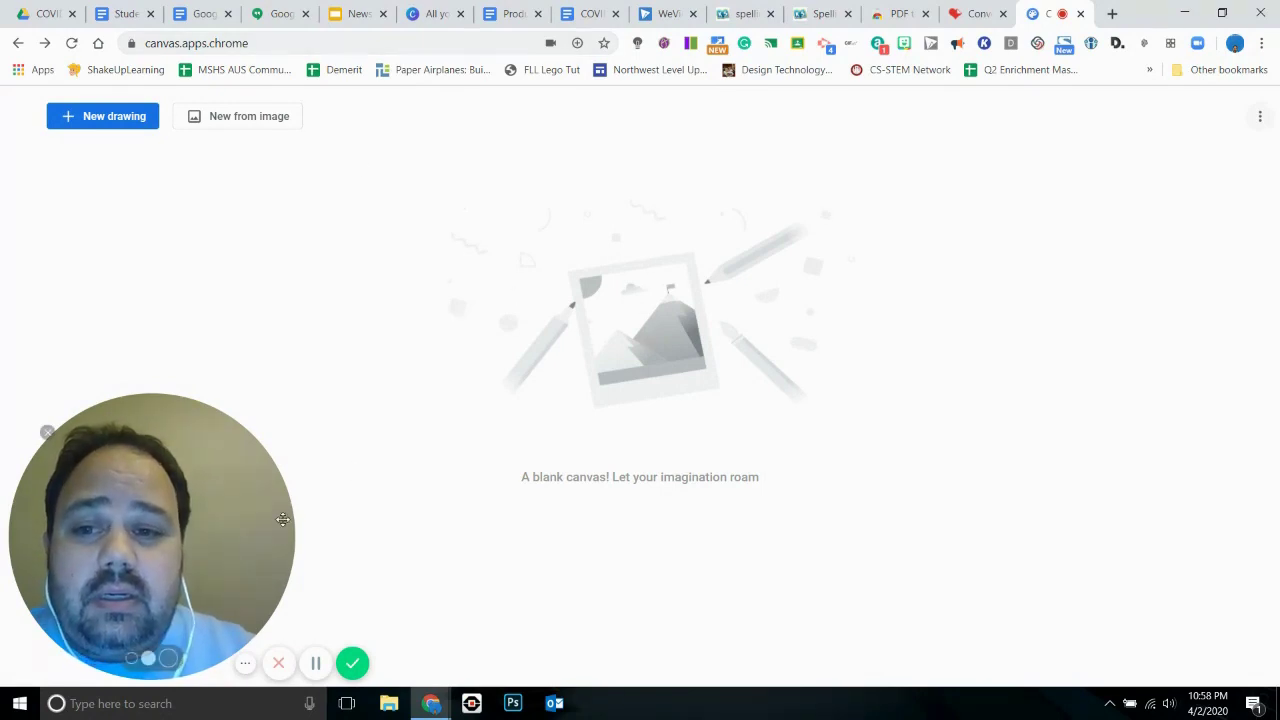
{"action": "left_click_drag", "start_coordinate": [283, 519], "coordinate": [1190, 519]}
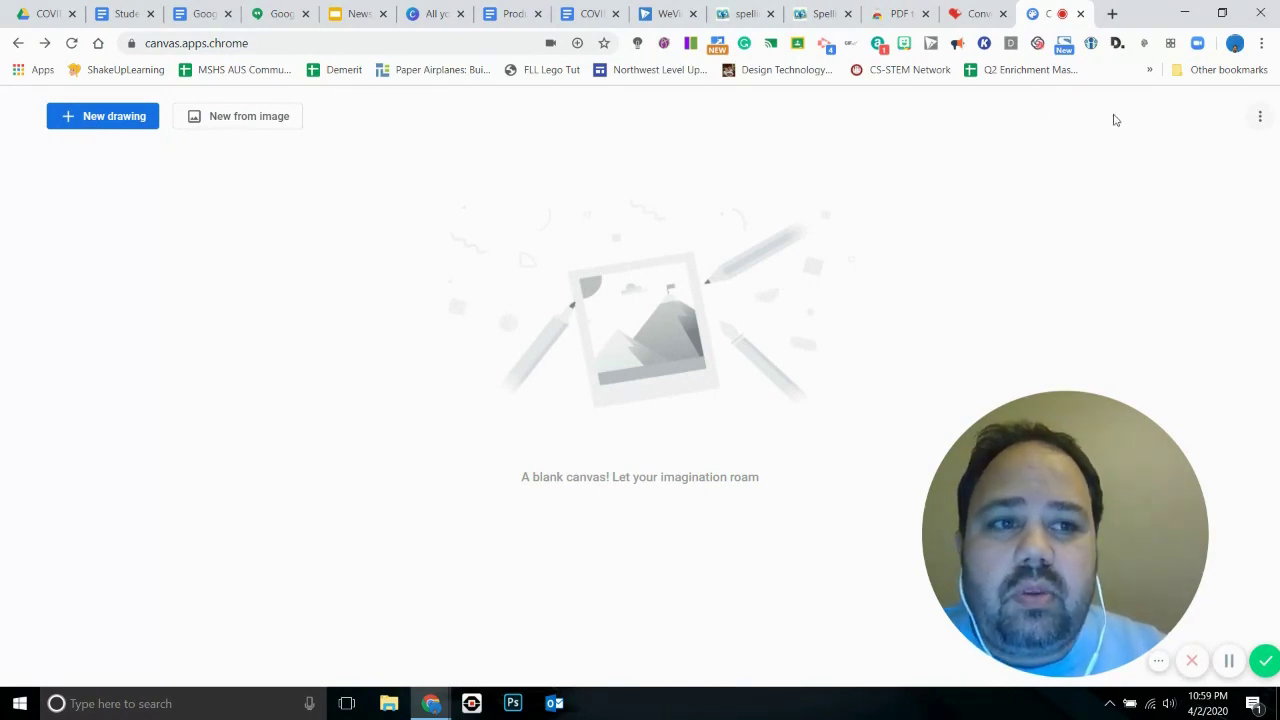
{"action": "left_click", "coordinate": [1260, 121]}
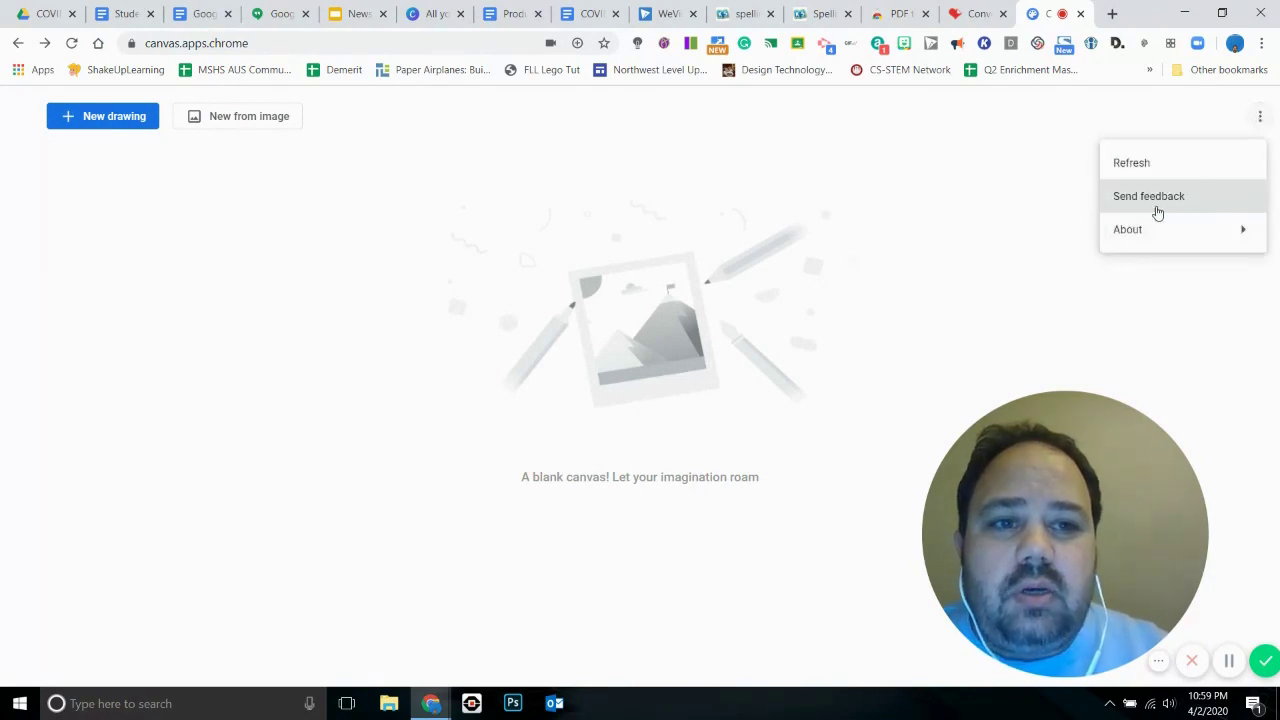
{"action": "left_click", "coordinate": [983, 162]}
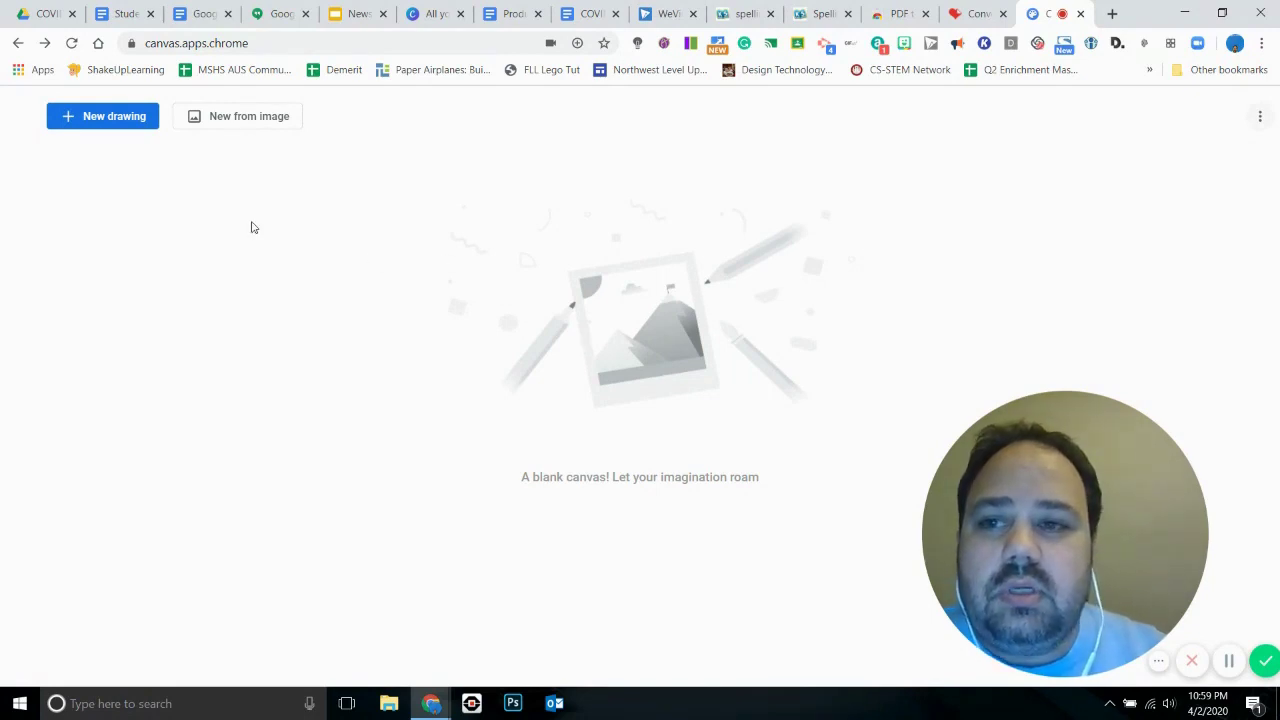
{"action": "left_click", "coordinate": [107, 118]}
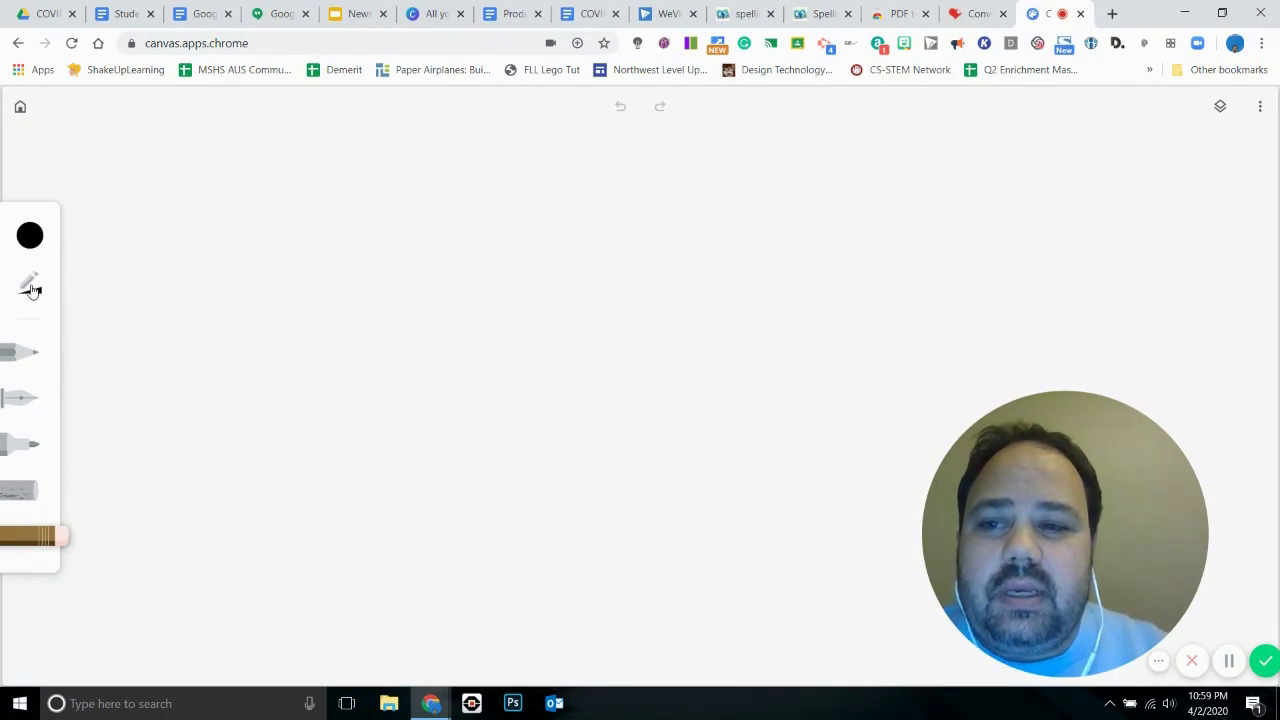
Step: Adjust the Eraser size slightly, and select the Pencil with its size raised to roughly 85 percent
{"action": "left_click", "coordinate": [30, 285]}
{"action": "mouse_move", "coordinate": [164, 286]}
{"action": "left_mouse_down"}
{"action": "mouse_move", "coordinate": [206, 283]}
{"action": "mouse_move", "coordinate": [166, 283]}
{"action": "left_mouse_up"}
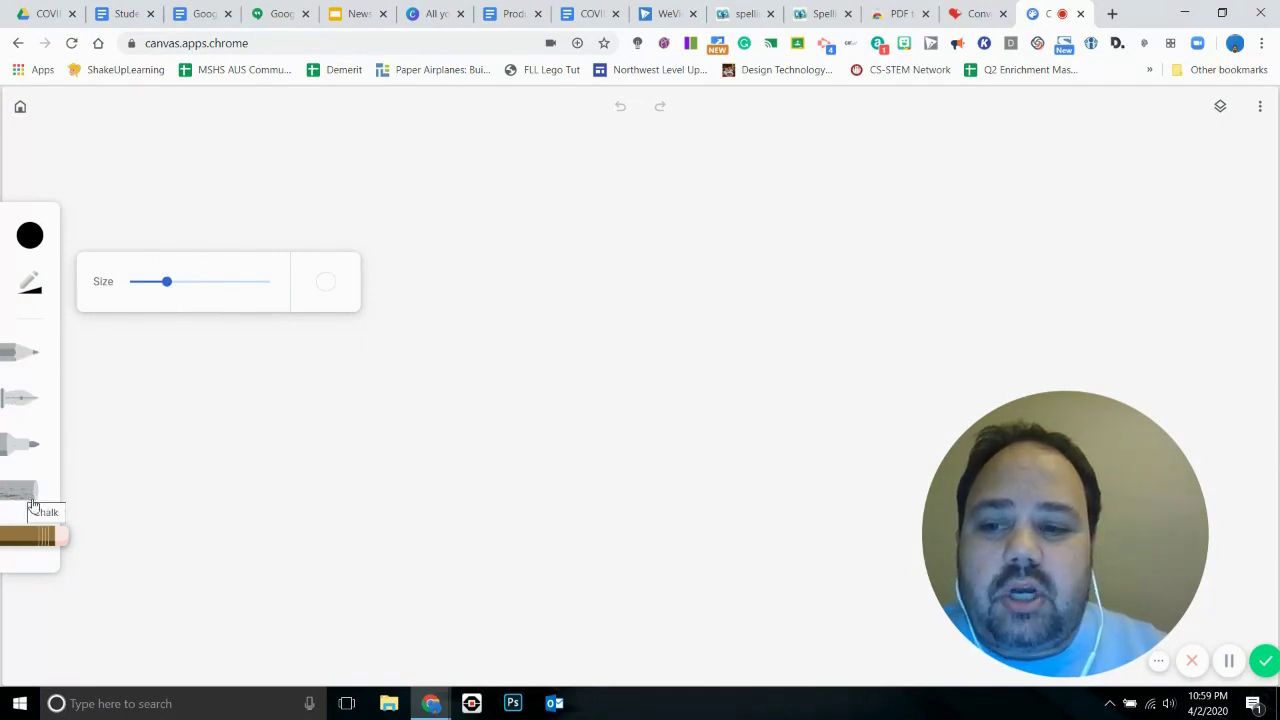
{"action": "left_click", "coordinate": [20, 352]}
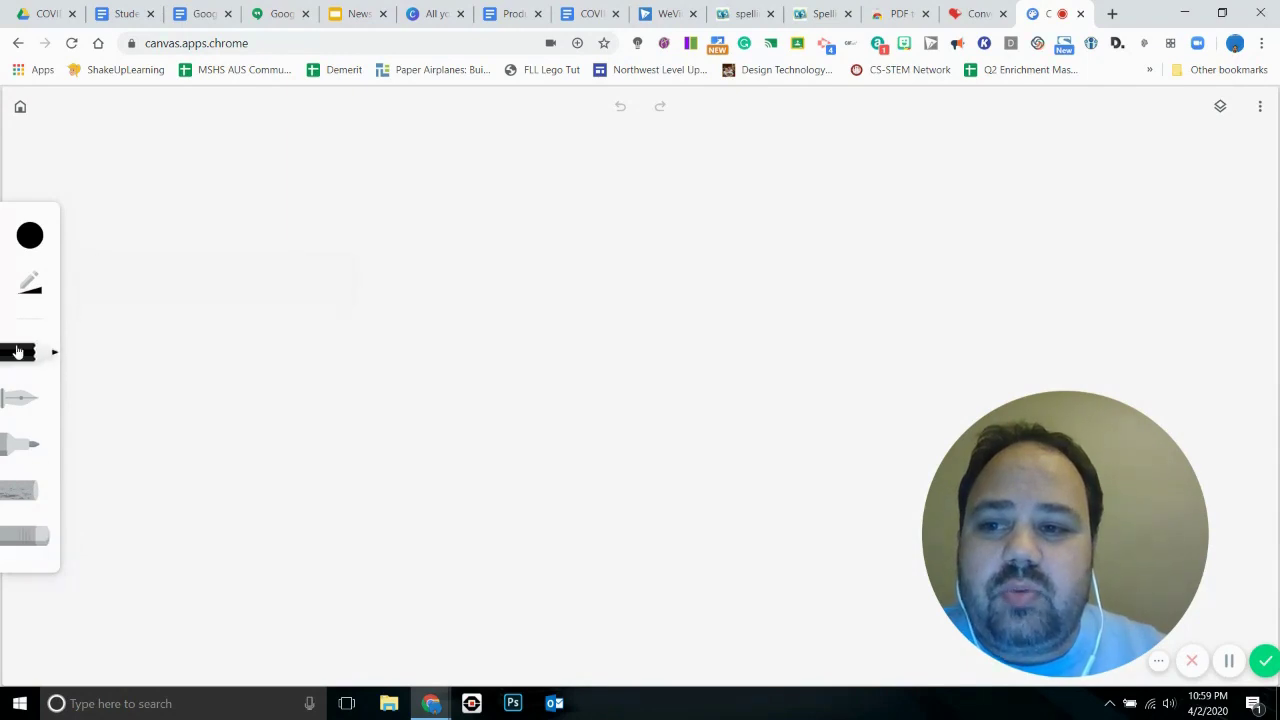
{"action": "left_click", "coordinate": [31, 284]}
{"action": "left_click_drag", "start_coordinate": [195, 262], "coordinate": [268, 266]}
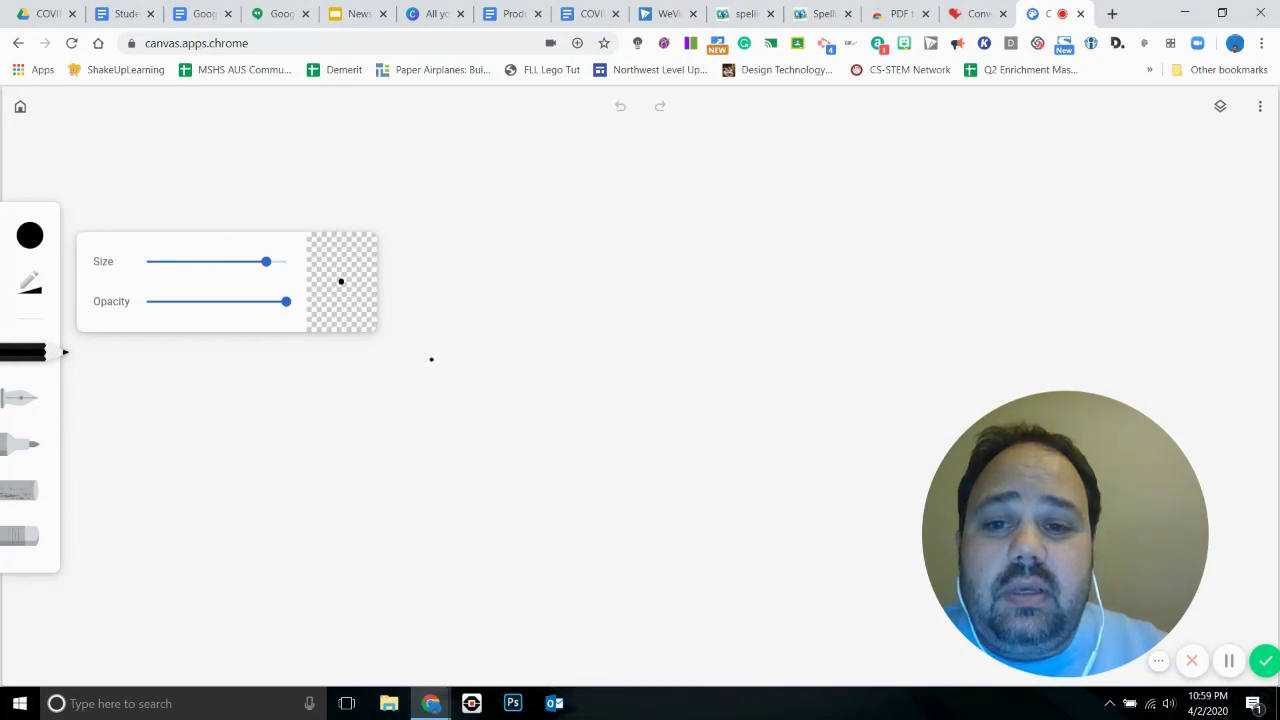
Step: Handwrite a large cursive word across the middle of the canvas with the Pencil and undo it
{"action": "mouse_move", "coordinate": [367, 388]}
{"action": "left_mouse_down"}
{"action": "mouse_move", "coordinate": [540, 360]}
{"action": "mouse_move", "coordinate": [437, 434]}
{"action": "mouse_move", "coordinate": [354, 454]}
{"action": "mouse_move", "coordinate": [553, 538]}
{"action": "mouse_move", "coordinate": [680, 503]}
{"action": "mouse_move", "coordinate": [682, 526]}
{"action": "mouse_move", "coordinate": [713, 534]}
{"action": "left_mouse_up"}
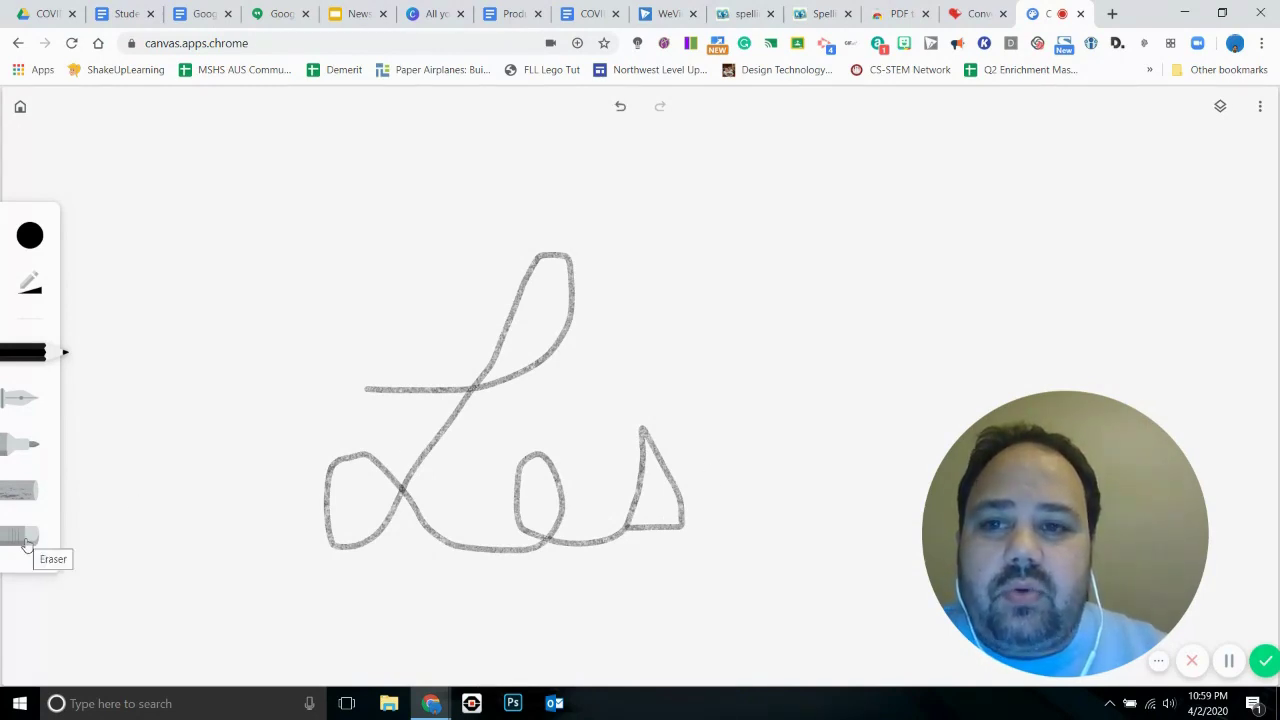
{"action": "left_click", "coordinate": [620, 106]}
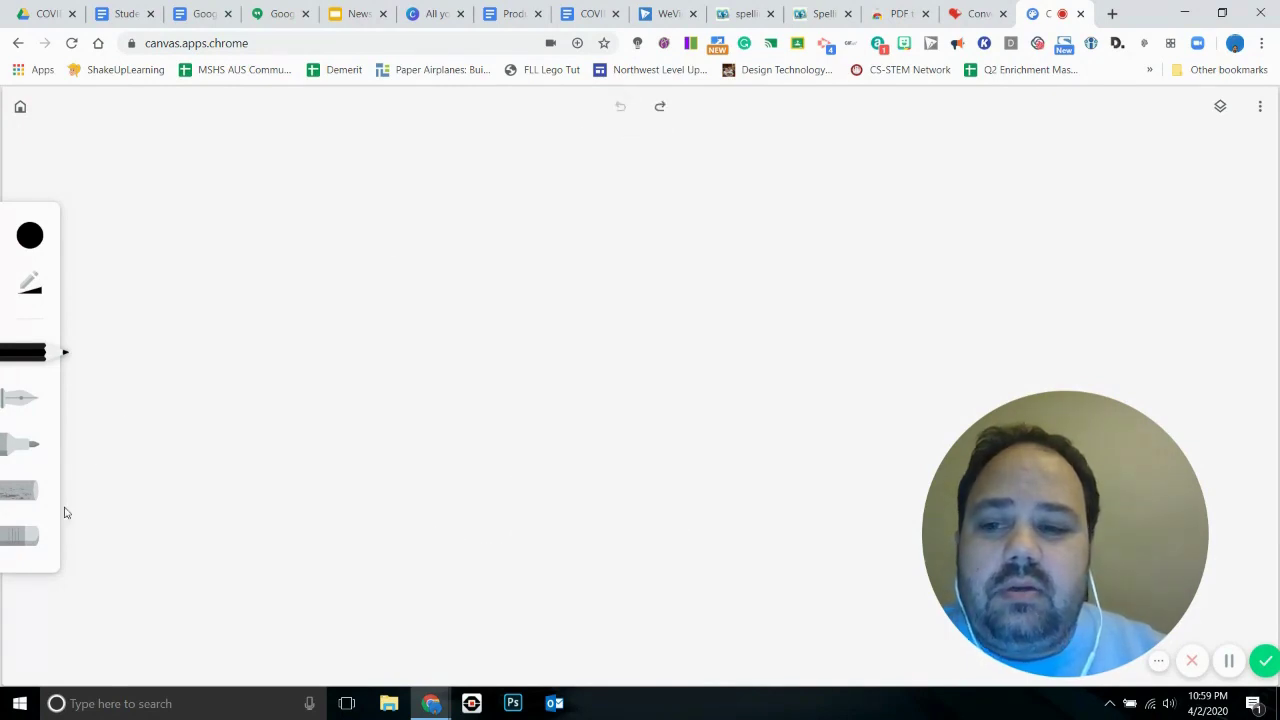
Step: Draw two joining pencil strokes on the canvas and remove them with the Eraser
{"action": "left_click_drag", "start_coordinate": [287, 316], "coordinate": [513, 422]}
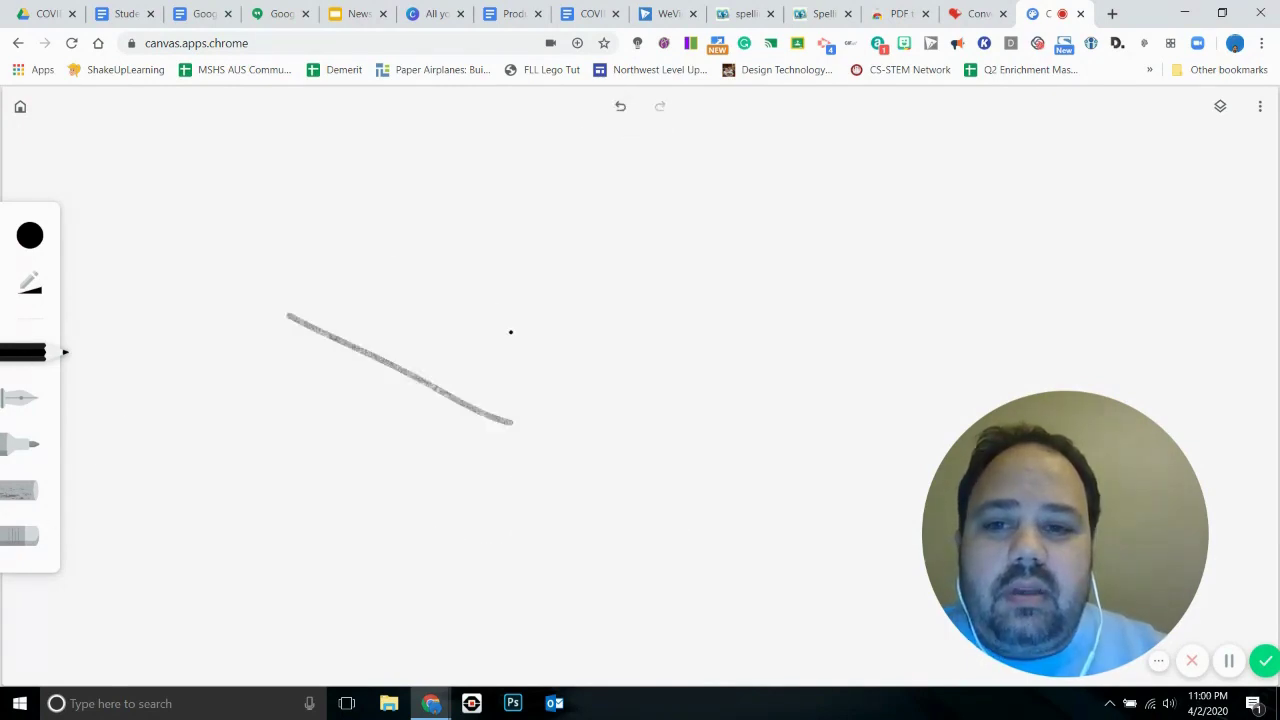
{"action": "left_click_drag", "start_coordinate": [497, 309], "coordinate": [405, 375]}
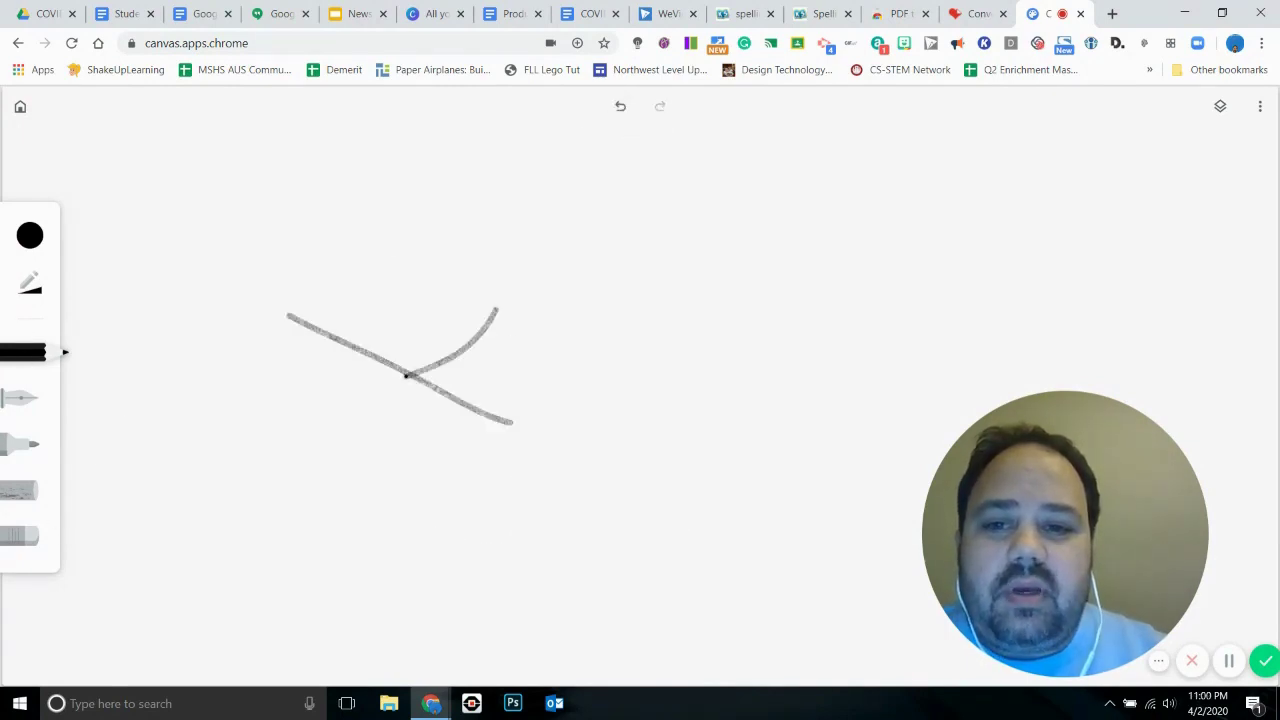
{"action": "left_click", "coordinate": [30, 540]}
{"action": "mouse_move", "coordinate": [500, 302]}
{"action": "left_mouse_down"}
{"action": "mouse_move", "coordinate": [443, 357]}
{"action": "mouse_move", "coordinate": [463, 331]}
{"action": "left_mouse_up"}
{"action": "mouse_move", "coordinate": [502, 424]}
{"action": "left_mouse_down"}
{"action": "mouse_move", "coordinate": [269, 309]}
{"action": "mouse_move", "coordinate": [480, 400]}
{"action": "left_mouse_up"}
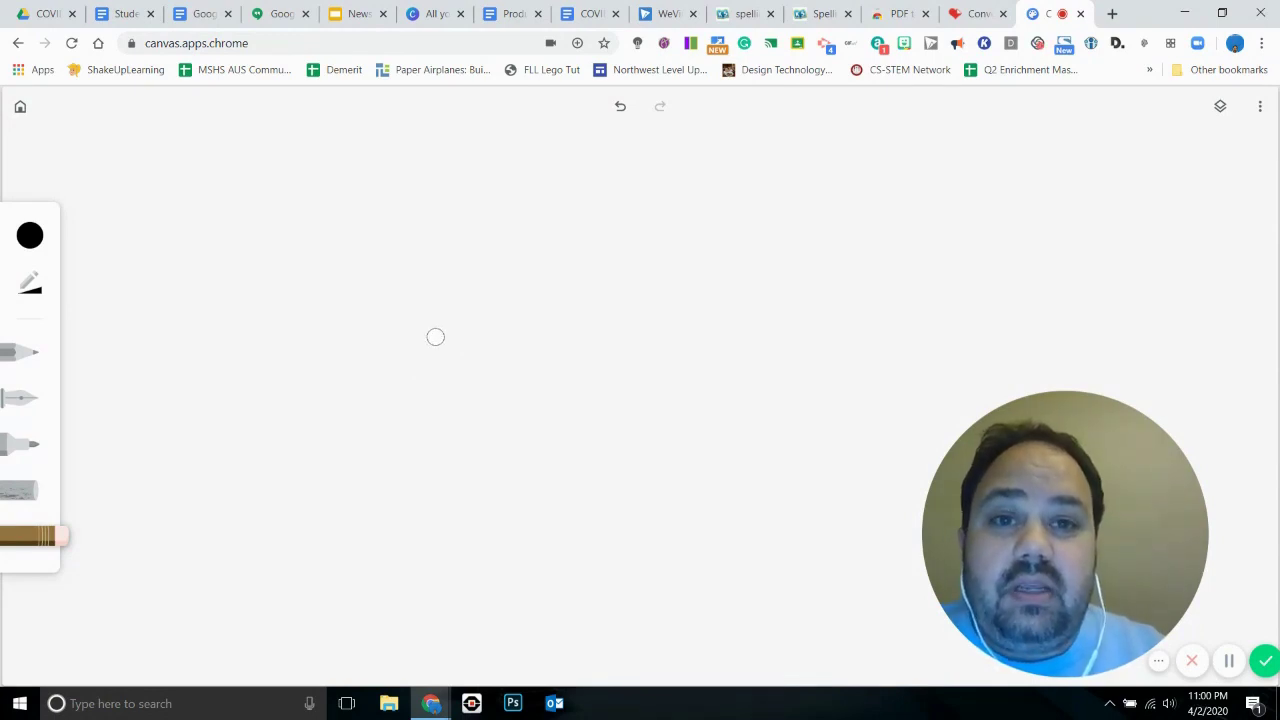
Step: Set the Pencil to about 70 percent size and 40 percent opacity, and sketch a house with a window
{"action": "left_click", "coordinate": [33, 358]}
{"action": "left_click", "coordinate": [26, 288]}
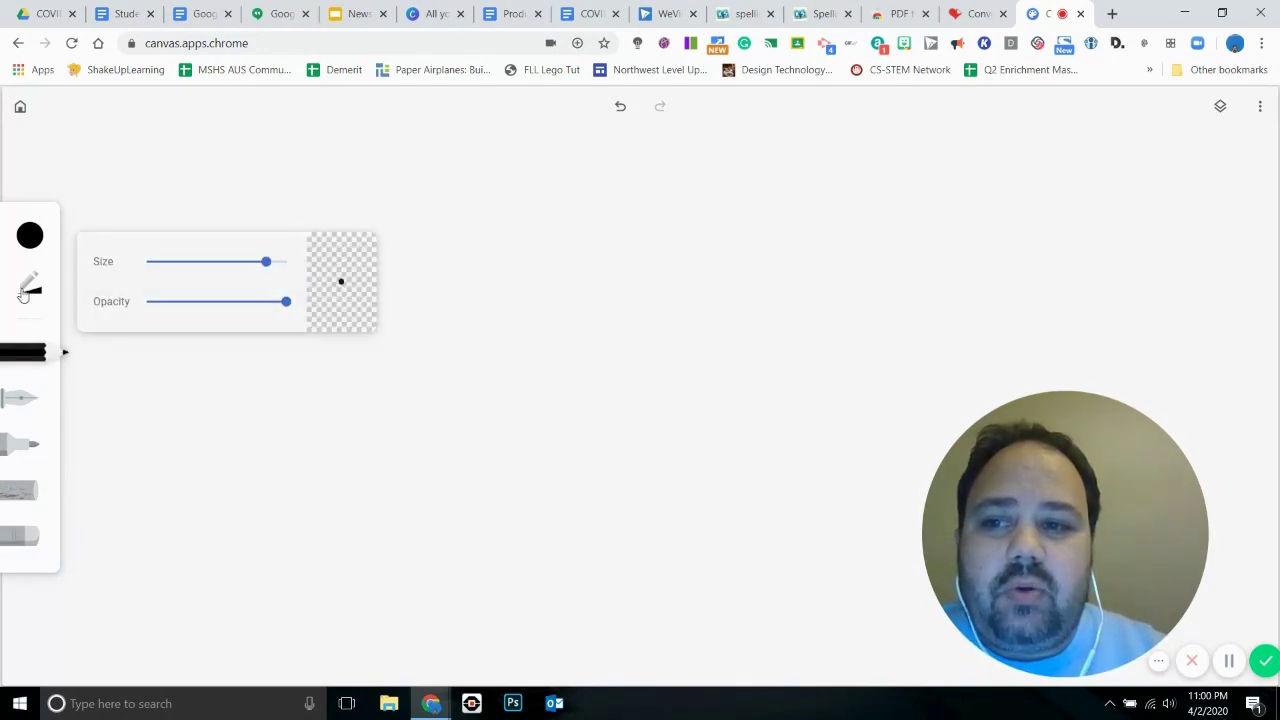
{"action": "left_click_drag", "start_coordinate": [267, 262], "coordinate": [247, 262]}
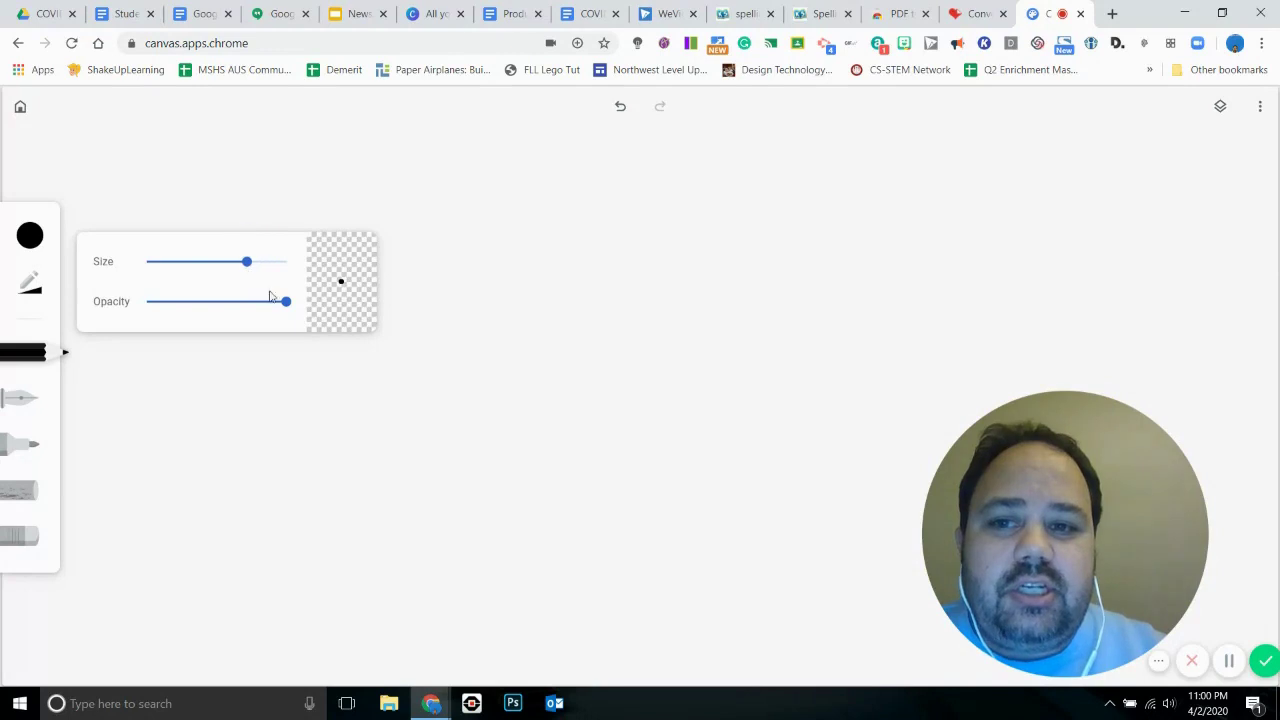
{"action": "left_click_drag", "start_coordinate": [282, 303], "coordinate": [206, 313]}
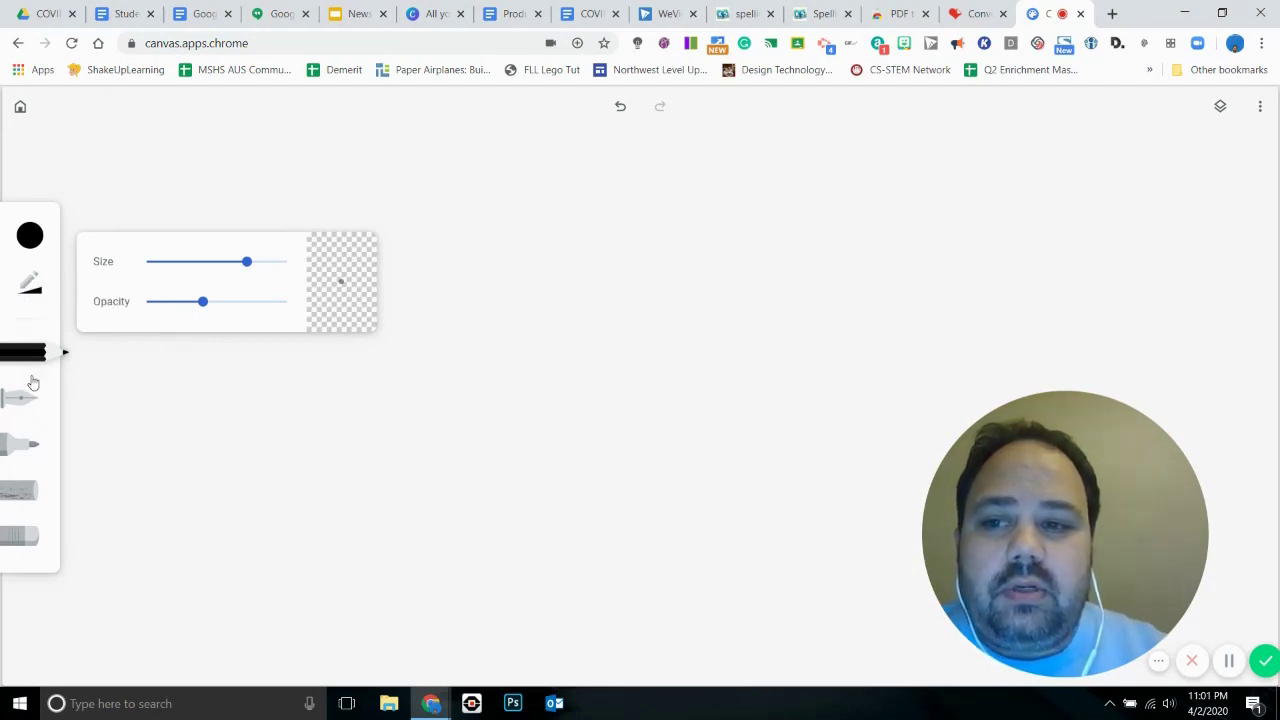
{"action": "mouse_move", "coordinate": [480, 337]}
{"action": "left_mouse_down"}
{"action": "mouse_move", "coordinate": [469, 214]}
{"action": "mouse_move", "coordinate": [509, 197]}
{"action": "mouse_move", "coordinate": [623, 191]}
{"action": "mouse_move", "coordinate": [660, 220]}
{"action": "mouse_move", "coordinate": [653, 309]}
{"action": "mouse_move", "coordinate": [557, 311]}
{"action": "mouse_move", "coordinate": [497, 294]}
{"action": "mouse_move", "coordinate": [523, 214]}
{"action": "mouse_move", "coordinate": [478, 215]}
{"action": "left_mouse_up"}
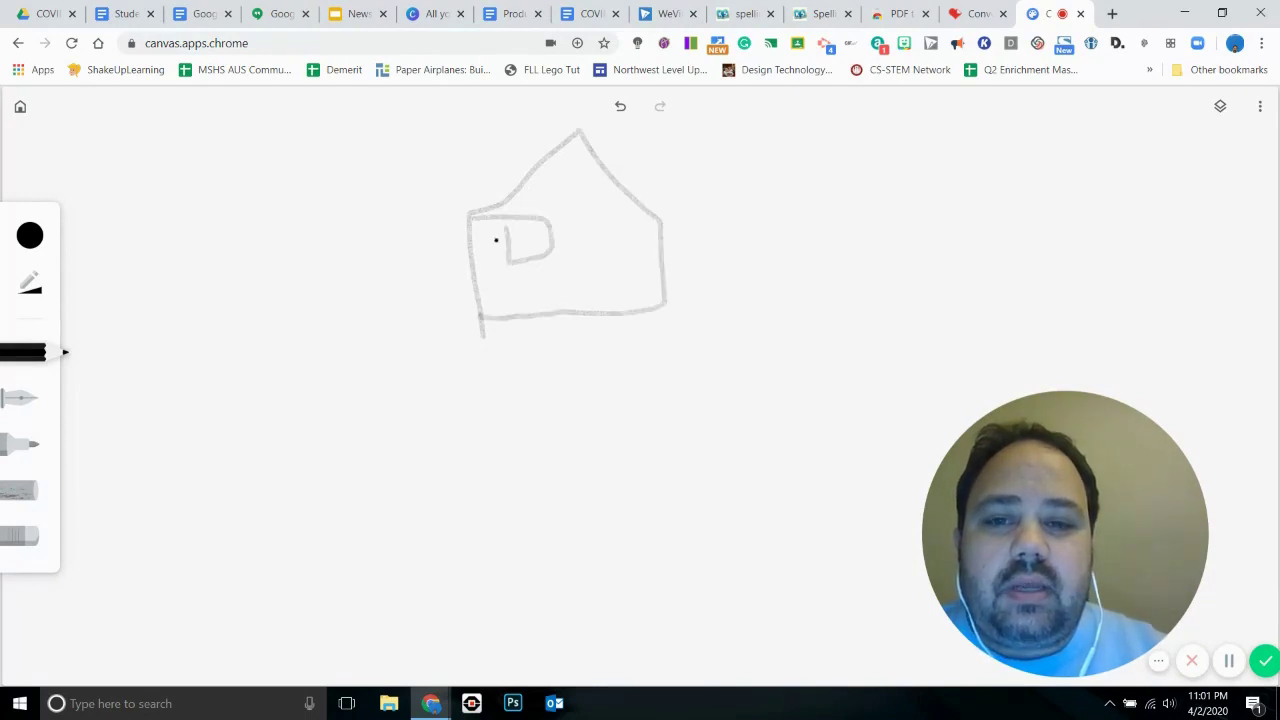
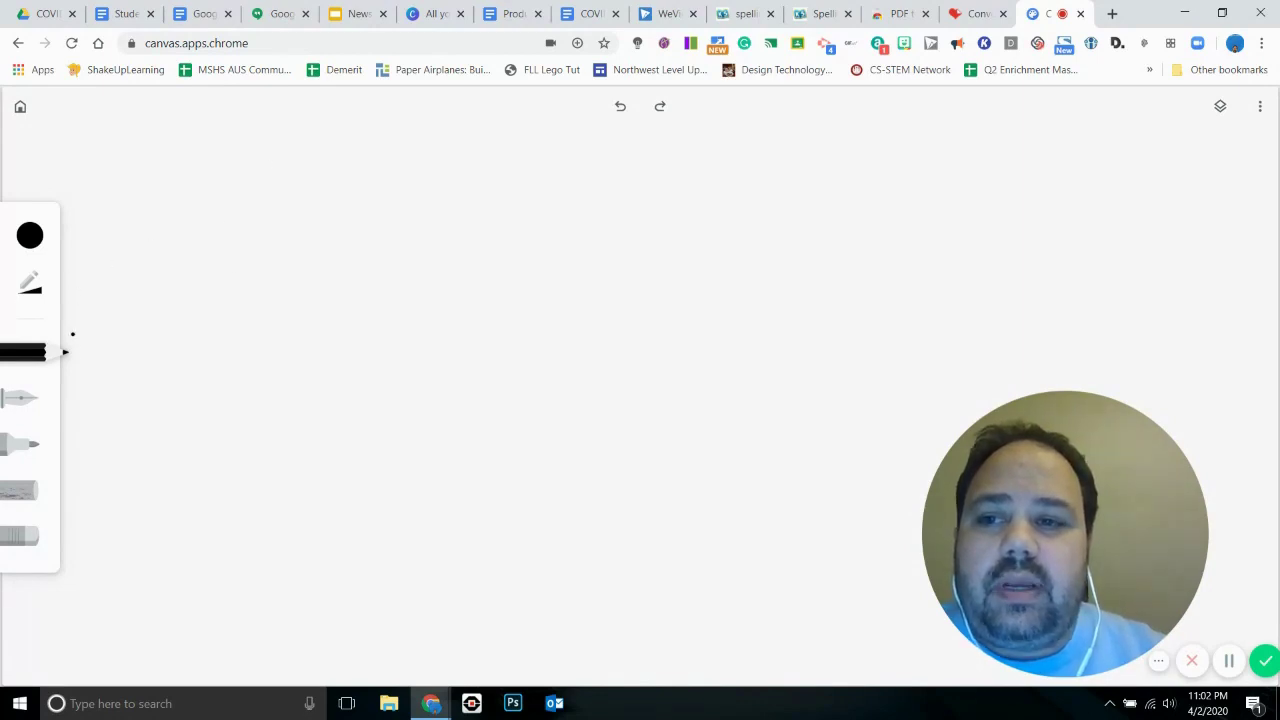
Step: Set the Pencil to full opacity and handwrite the first answer, "1) 12", in the upper part of the canvas
{"action": "left_click", "coordinate": [30, 285]}
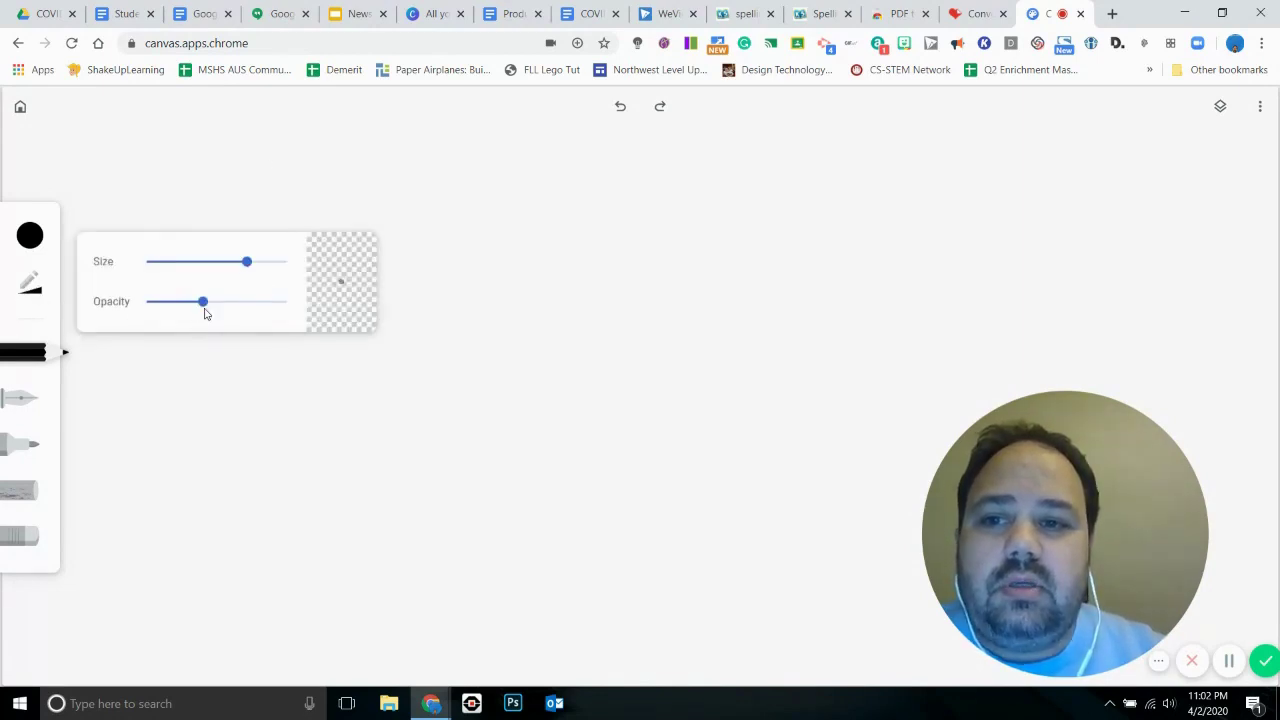
{"action": "left_click_drag", "start_coordinate": [203, 302], "coordinate": [422, 309]}
{"action": "left_click_drag", "start_coordinate": [412, 190], "coordinate": [412, 218]}
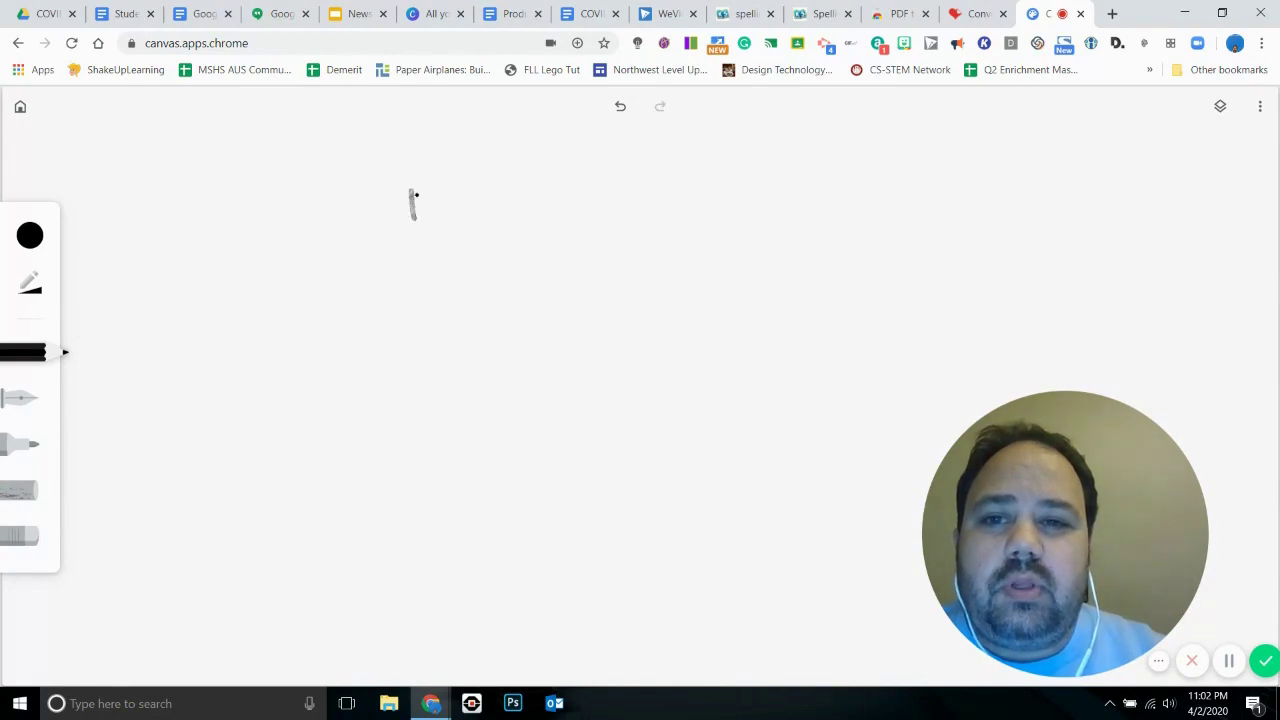
{"action": "left_click_drag", "start_coordinate": [408, 156], "coordinate": [418, 268]}
{"action": "mouse_move", "coordinate": [473, 183]}
{"action": "left_mouse_down"}
{"action": "mouse_move", "coordinate": [487, 232]}
{"action": "mouse_move", "coordinate": [541, 232]}
{"action": "left_mouse_up"}
Step: Handwrite the second answer, "2) 15", below the first answer
{"action": "left_click_drag", "start_coordinate": [410, 320], "coordinate": [426, 343]}
{"action": "left_click_drag", "start_coordinate": [423, 282], "coordinate": [412, 390]}
{"action": "left_click_drag", "start_coordinate": [497, 310], "coordinate": [497, 386]}
{"action": "mouse_move", "coordinate": [541, 296]}
{"action": "left_mouse_down"}
{"action": "mouse_move", "coordinate": [529, 336]}
{"action": "mouse_move", "coordinate": [561, 456]}
{"action": "left_mouse_up"}
{"action": "left_click_drag", "start_coordinate": [527, 384], "coordinate": [592, 389]}
Step: Handwrite the third answer, "3) 14", below the second answer
{"action": "mouse_move", "coordinate": [391, 476]}
{"action": "left_mouse_down"}
{"action": "mouse_move", "coordinate": [416, 479]}
{"action": "mouse_move", "coordinate": [406, 516]}
{"action": "left_mouse_up"}
{"action": "left_click_drag", "start_coordinate": [420, 424], "coordinate": [418, 545]}
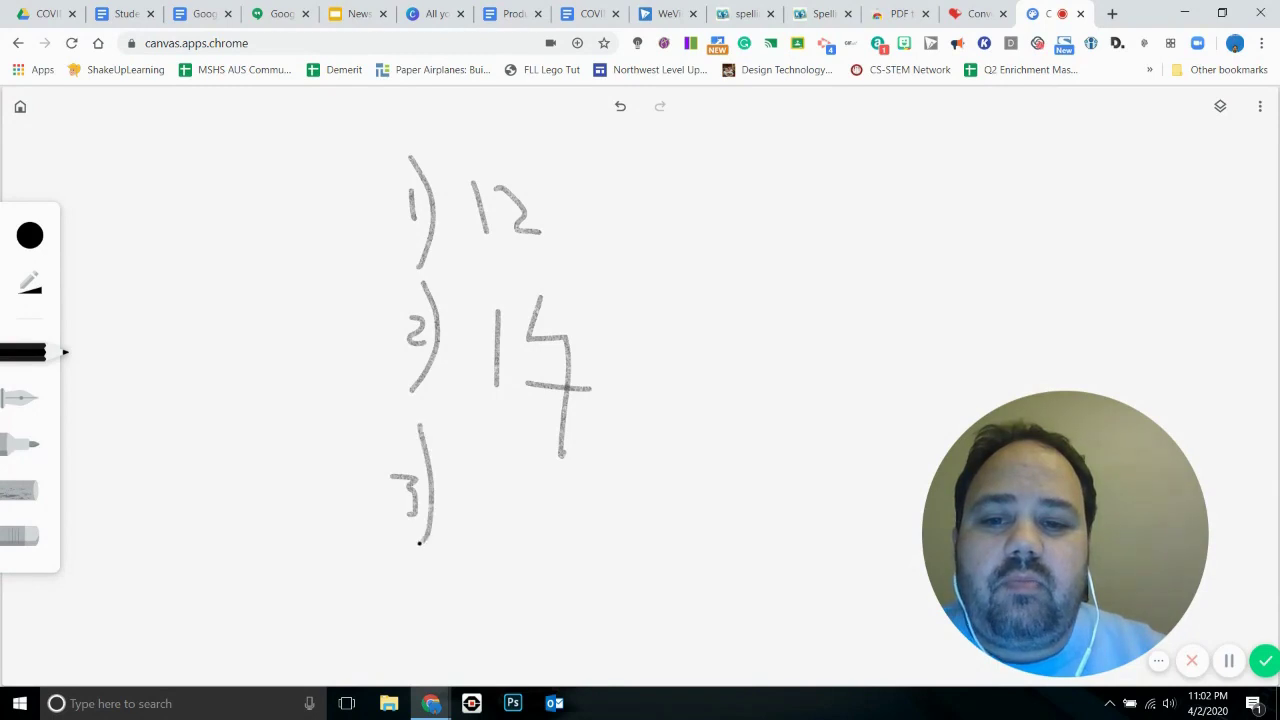
{"action": "left_click", "coordinate": [493, 516]}
{"action": "mouse_move", "coordinate": [484, 487]}
{"action": "left_mouse_down"}
{"action": "mouse_move", "coordinate": [493, 530]}
{"action": "mouse_move", "coordinate": [503, 505]}
{"action": "mouse_move", "coordinate": [546, 504]}
{"action": "mouse_move", "coordinate": [539, 533]}
{"action": "left_mouse_up"}
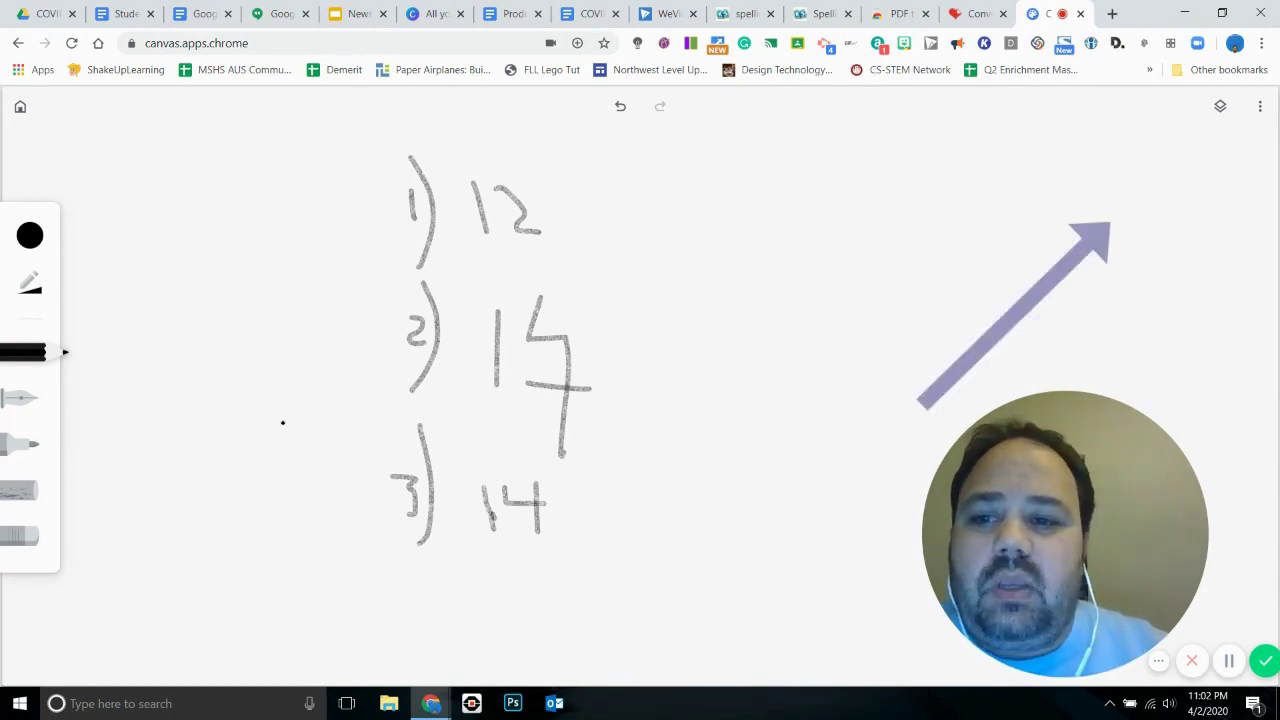
Step: Save the drawing of the three numbered answers as an image
{"action": "left_click", "coordinate": [1260, 108]}
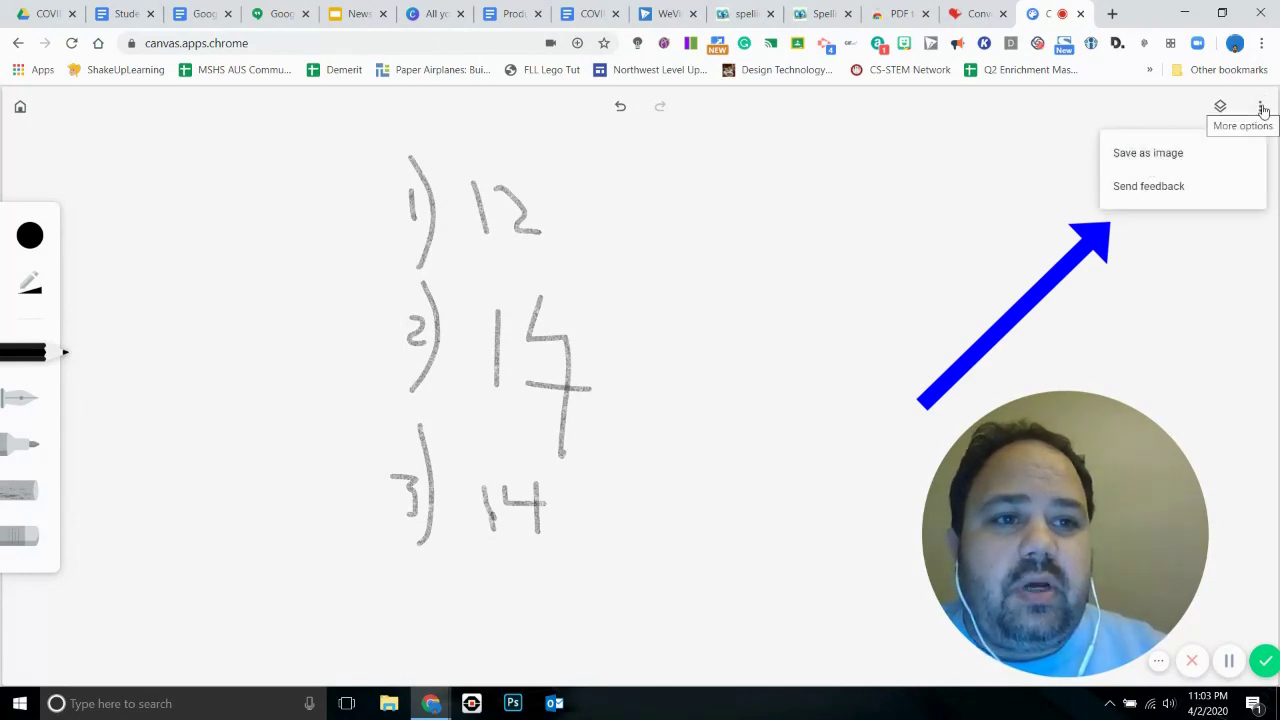
{"action": "left_click", "coordinate": [1153, 157]}
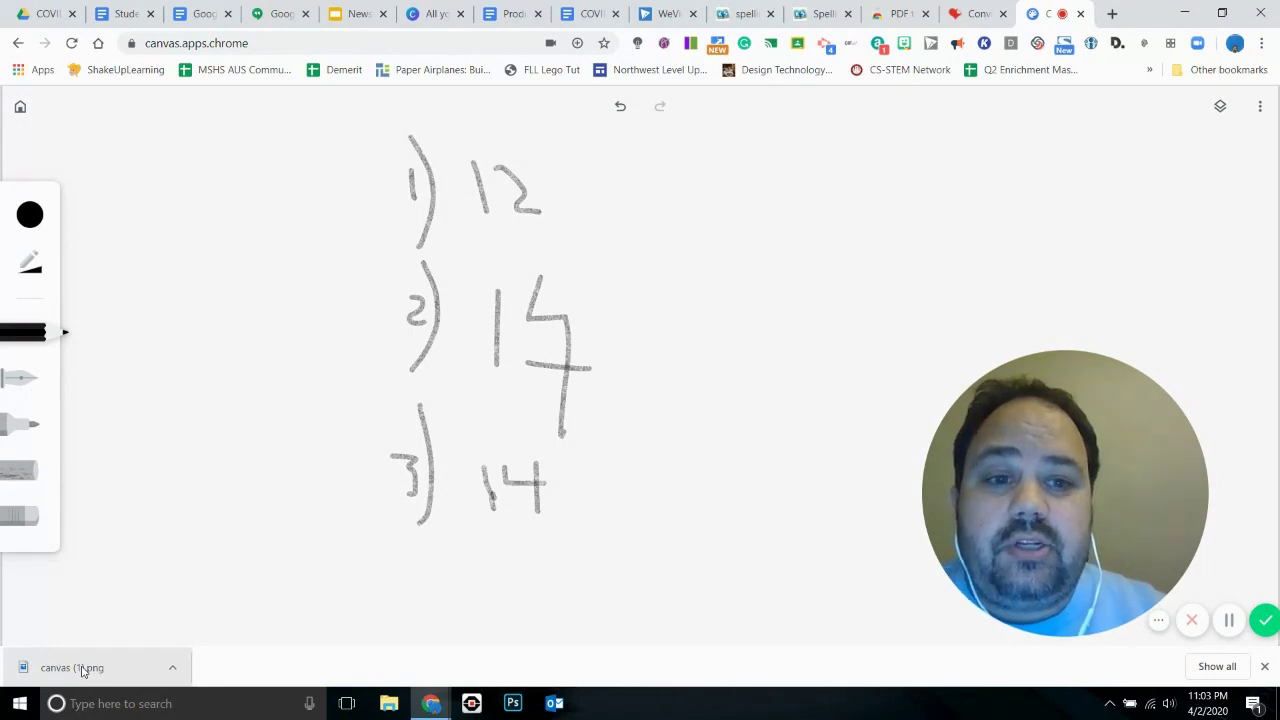
Step: View the drawing's layers and return to the overview of saved drawings
{"action": "left_click", "coordinate": [1220, 106]}
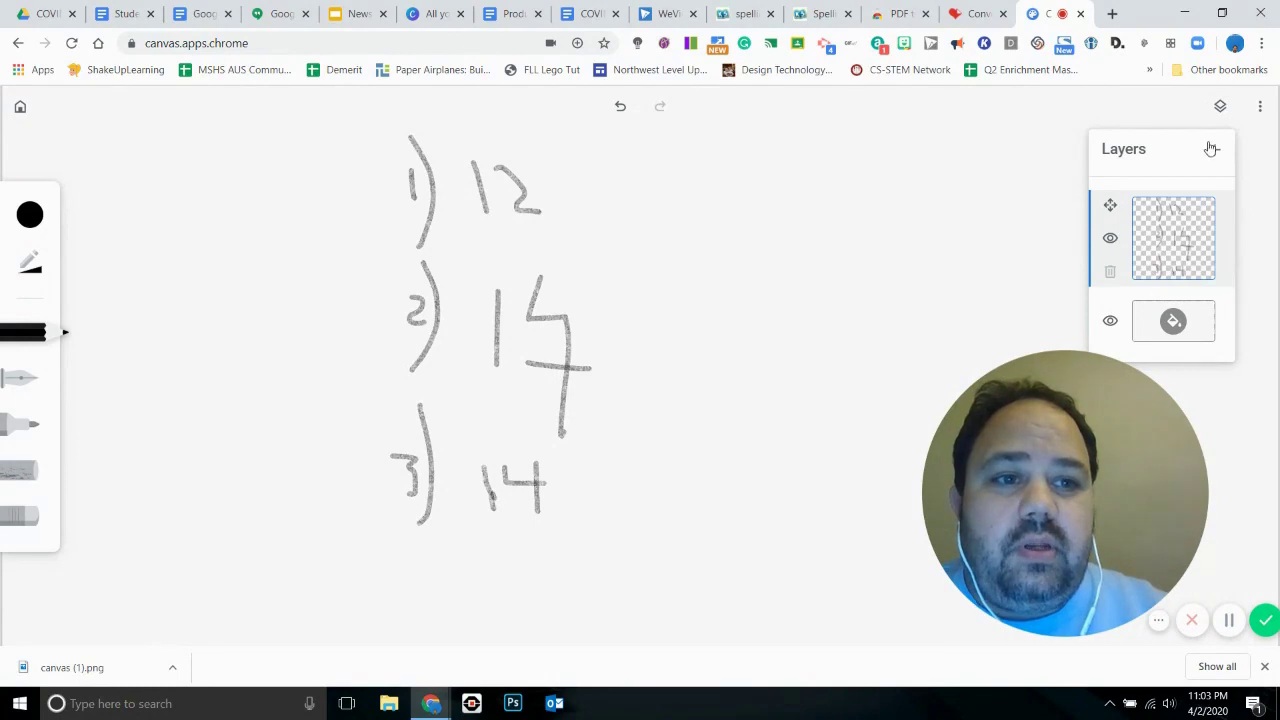
{"action": "left_click", "coordinate": [960, 189]}
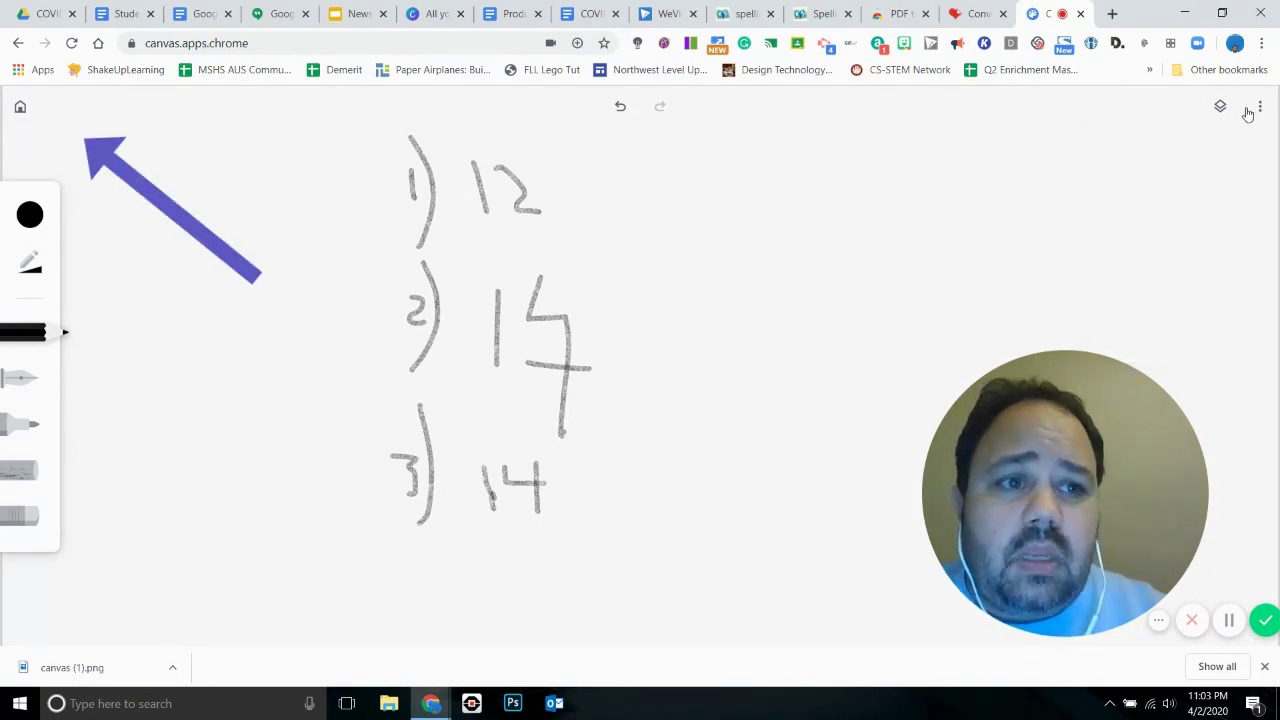
{"action": "left_click", "coordinate": [20, 110]}
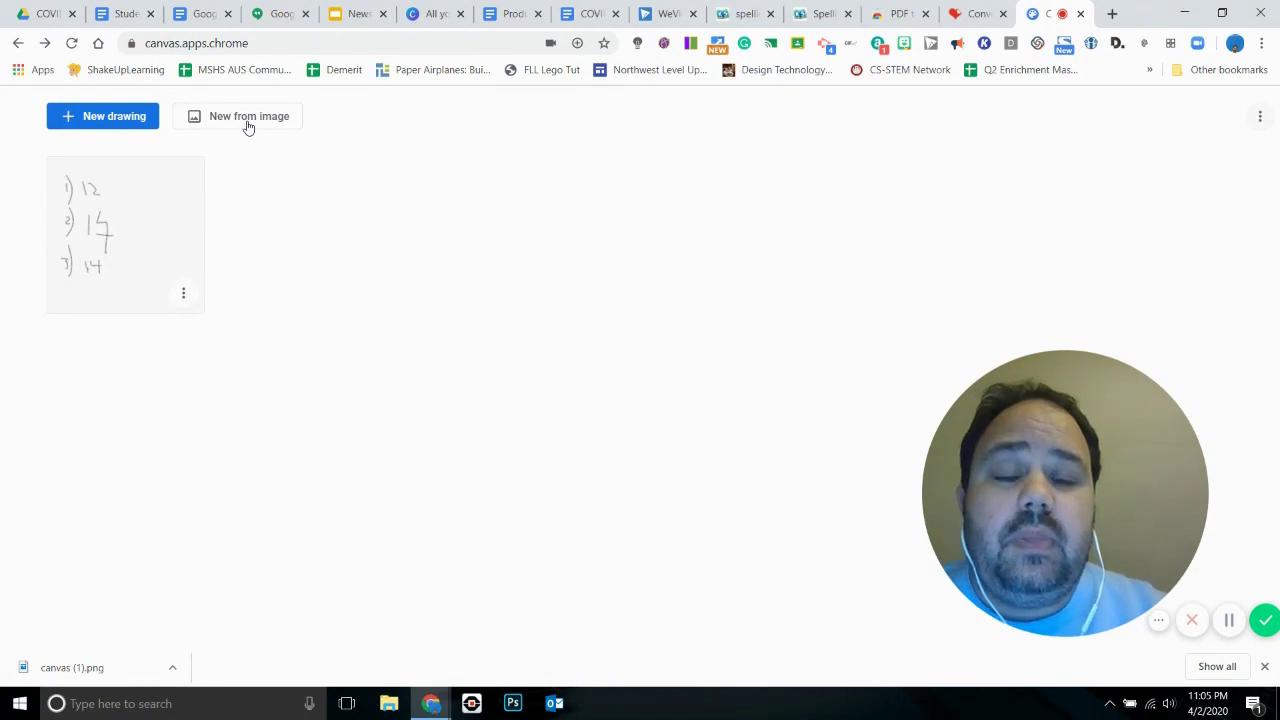
Step: View the K5 Learning grade 2 spelling page and its PDF worksheet, and open the Chrome apps page in a new tab
{"action": "left_click", "coordinate": [741, 18]}
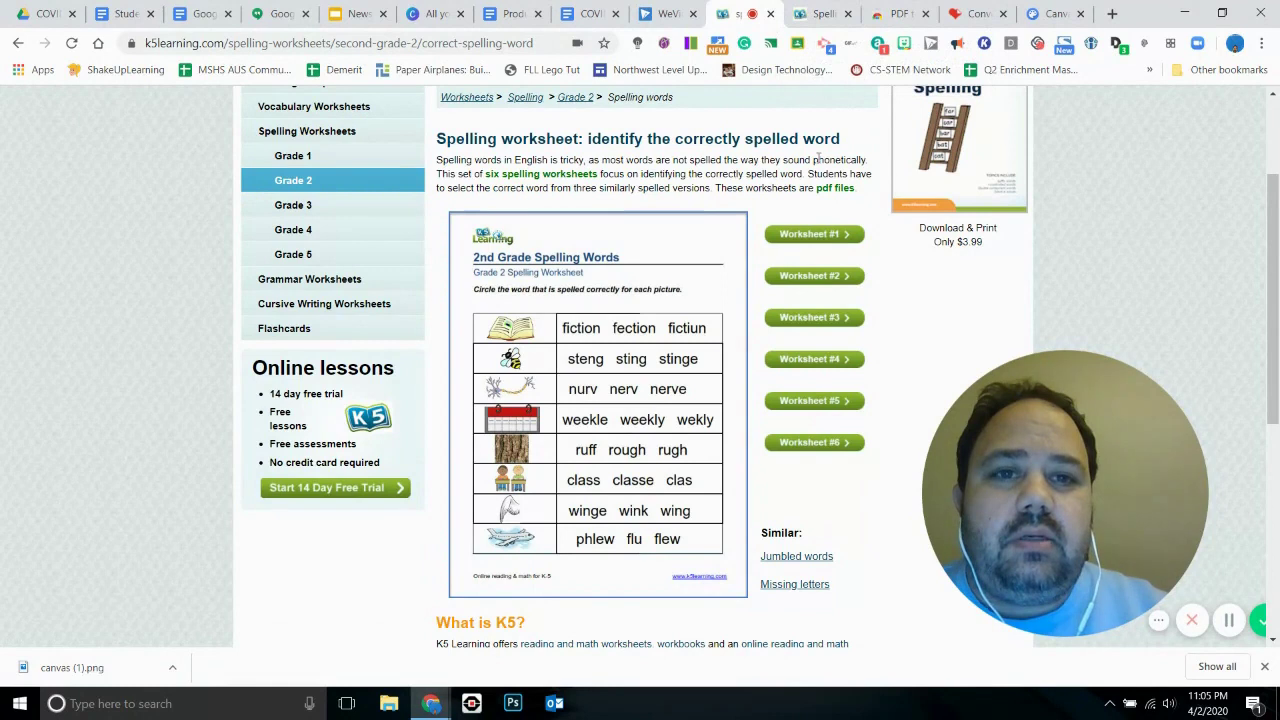
{"action": "left_click", "coordinate": [820, 13]}
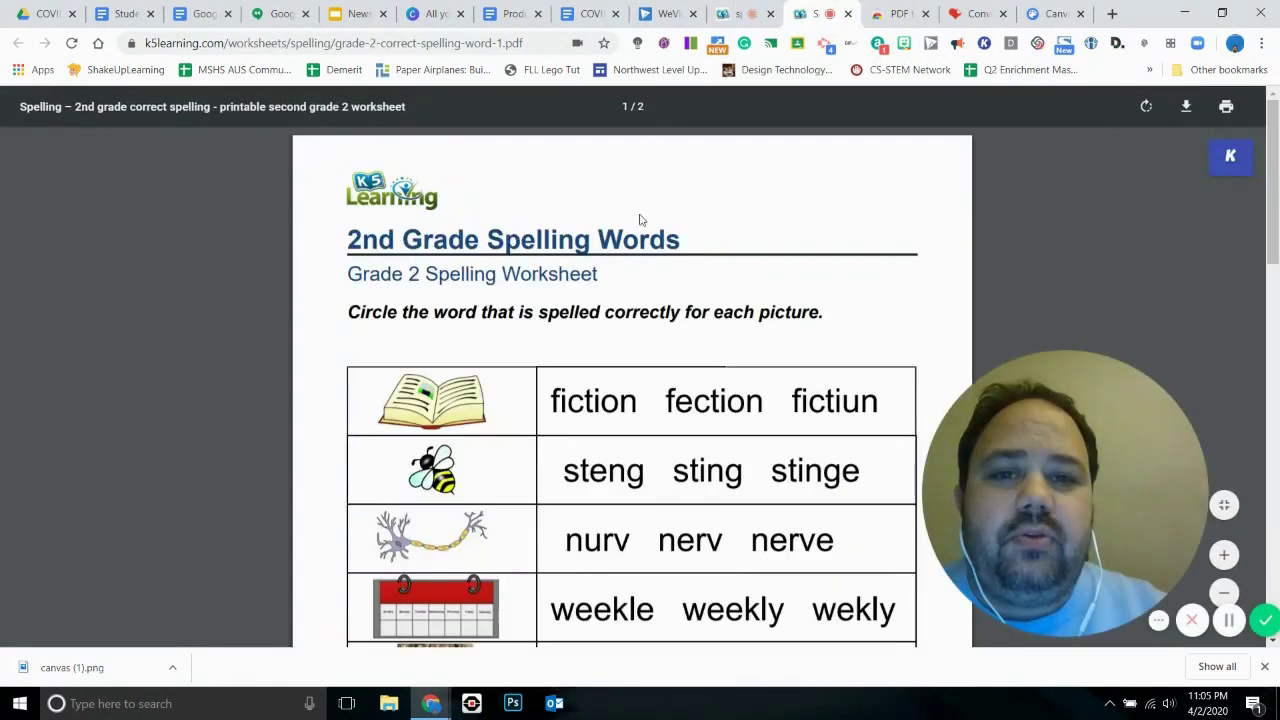
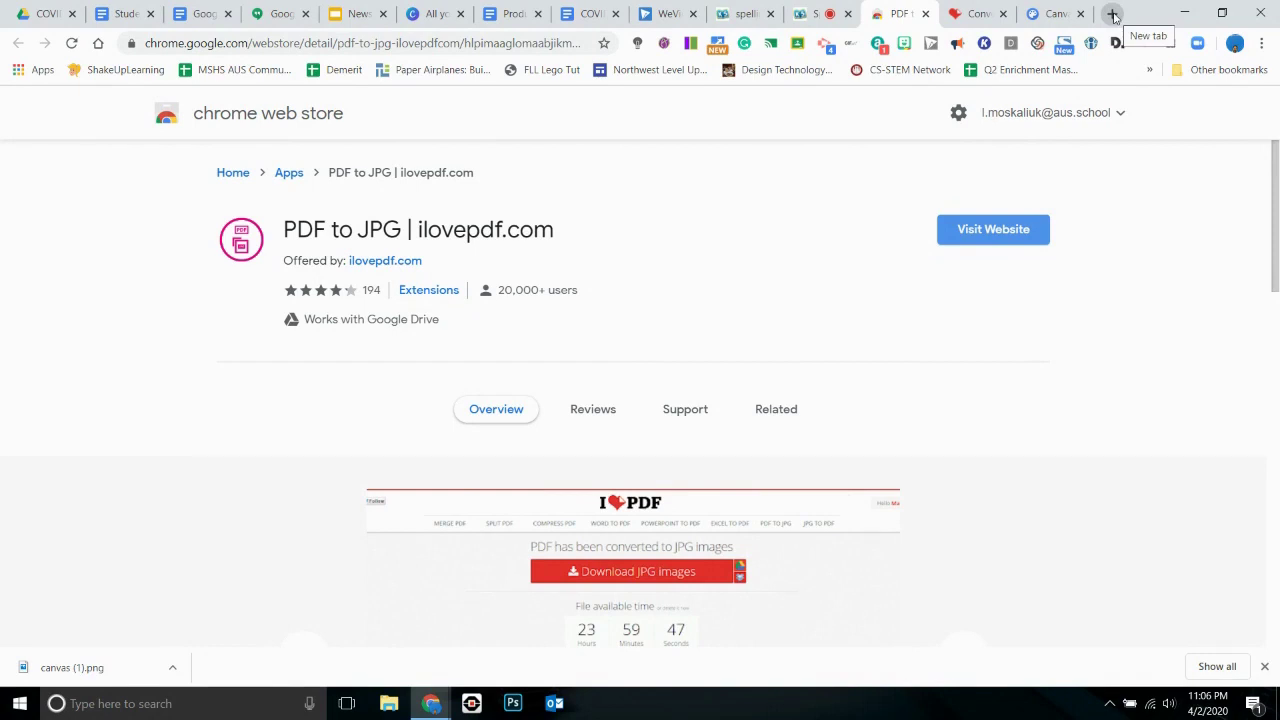
{"action": "left_click", "coordinate": [1113, 14]}
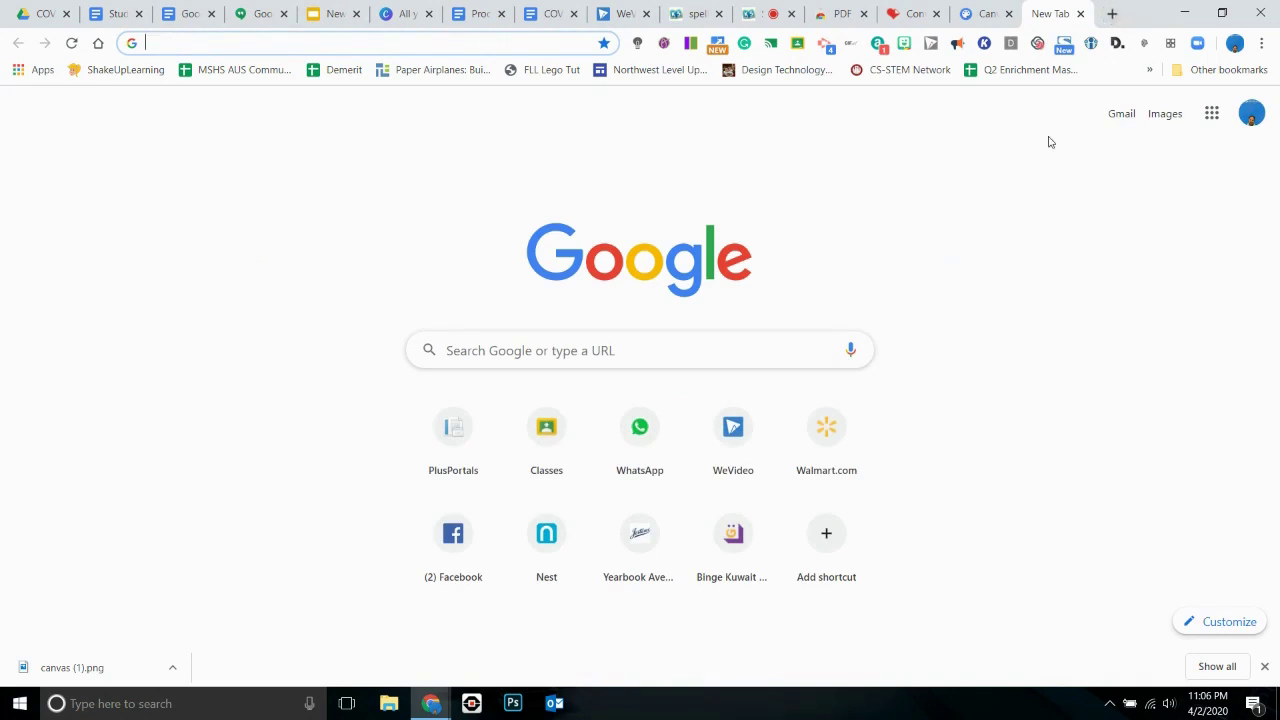
{"action": "left_click", "coordinate": [29, 77]}
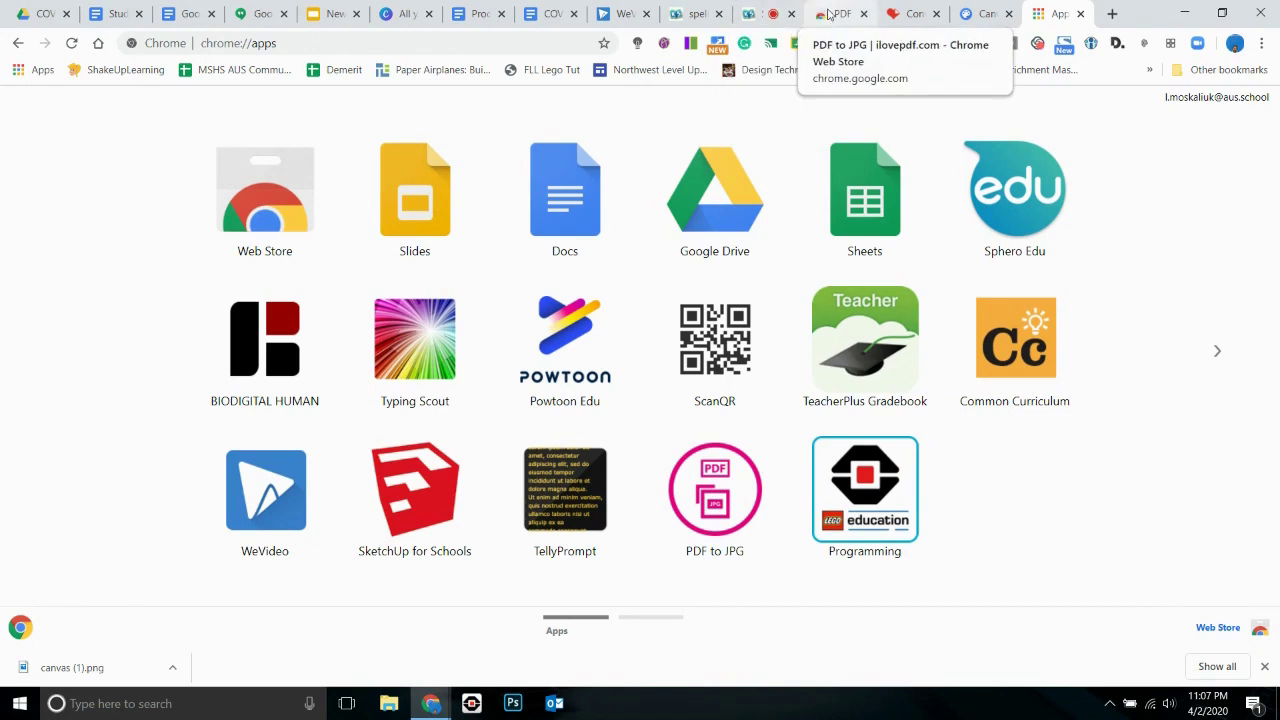
Step: Download the grade 2 spelling worksheet PDF to the Downloads folder as grade-2-correct-spelling-word-1
{"action": "left_click", "coordinate": [784, 14]}
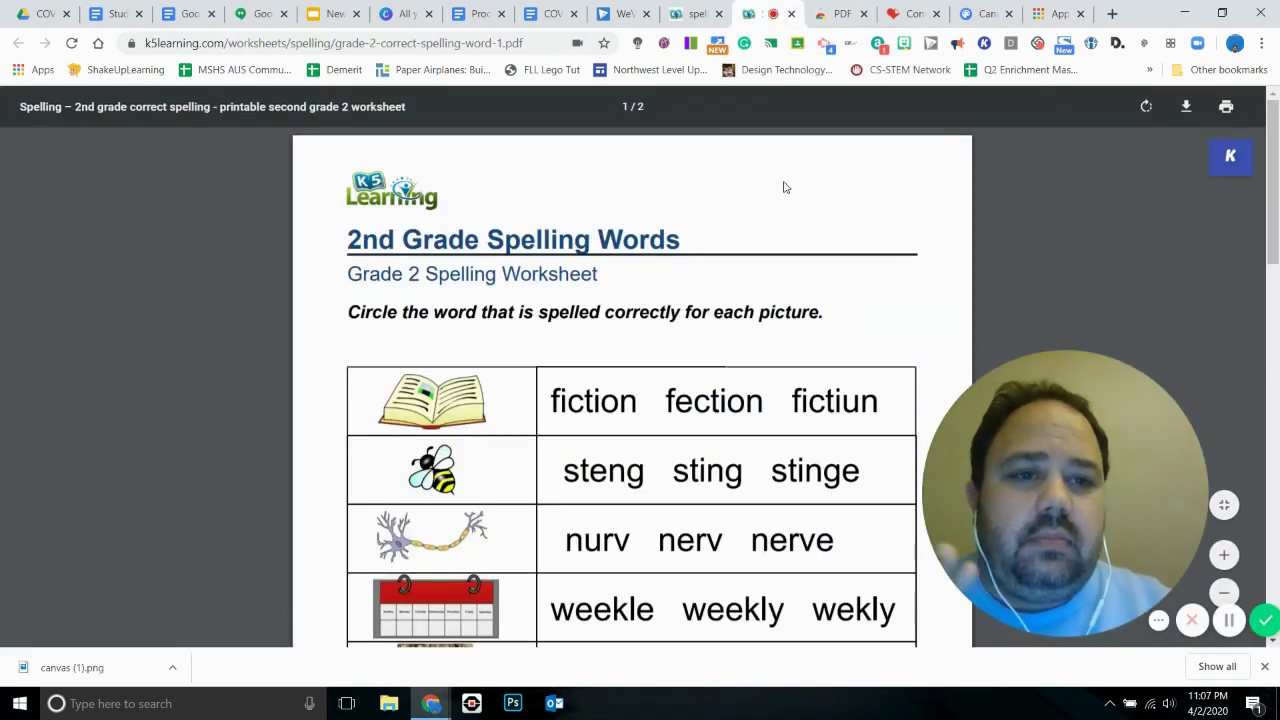
{"action": "left_click", "coordinate": [1186, 108]}
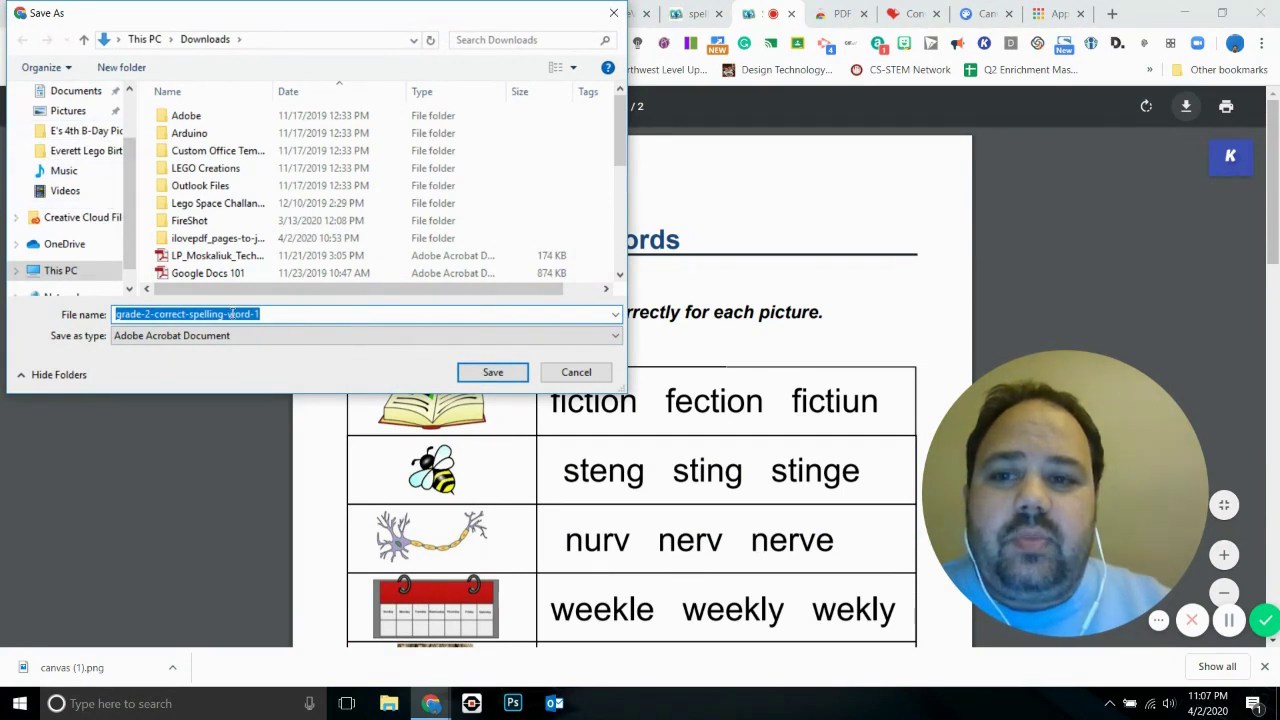
{"action": "left_click", "coordinate": [495, 373]}
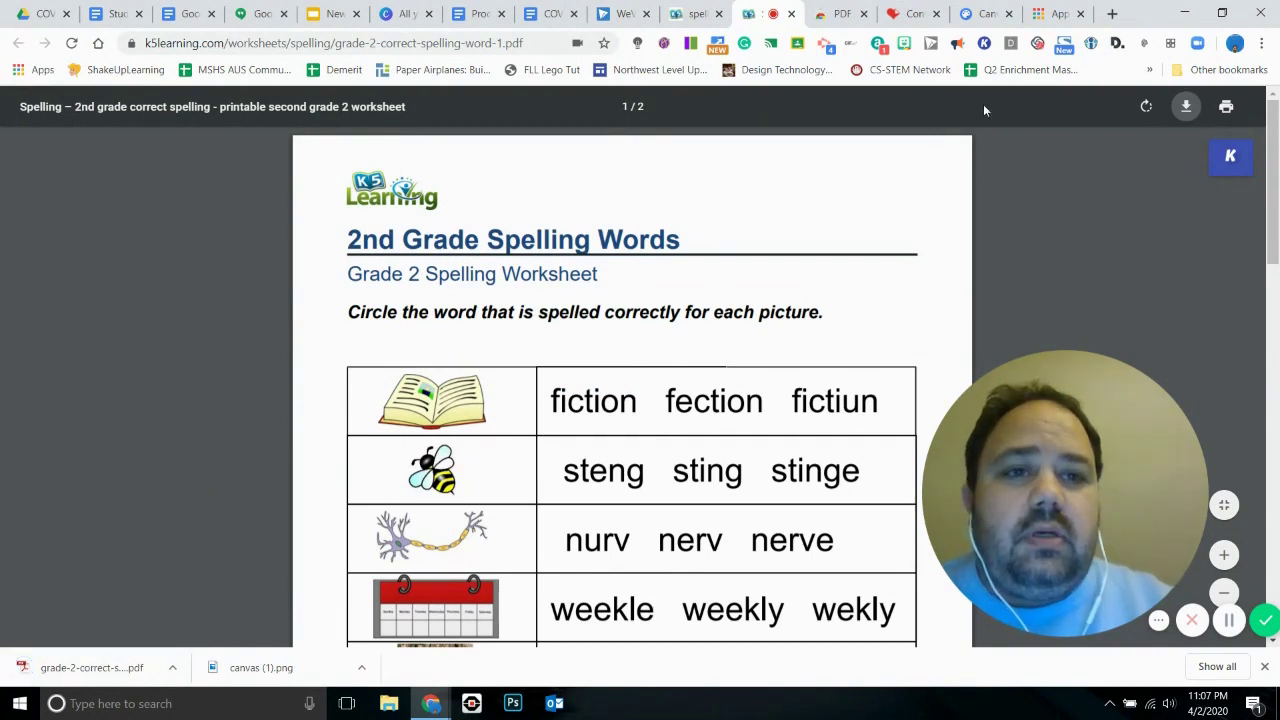
Step: Open the PDF to JPG converter from the Chrome apps page and load grade-1-sentences-1 from the Desktop
{"action": "left_click", "coordinate": [1058, 14]}
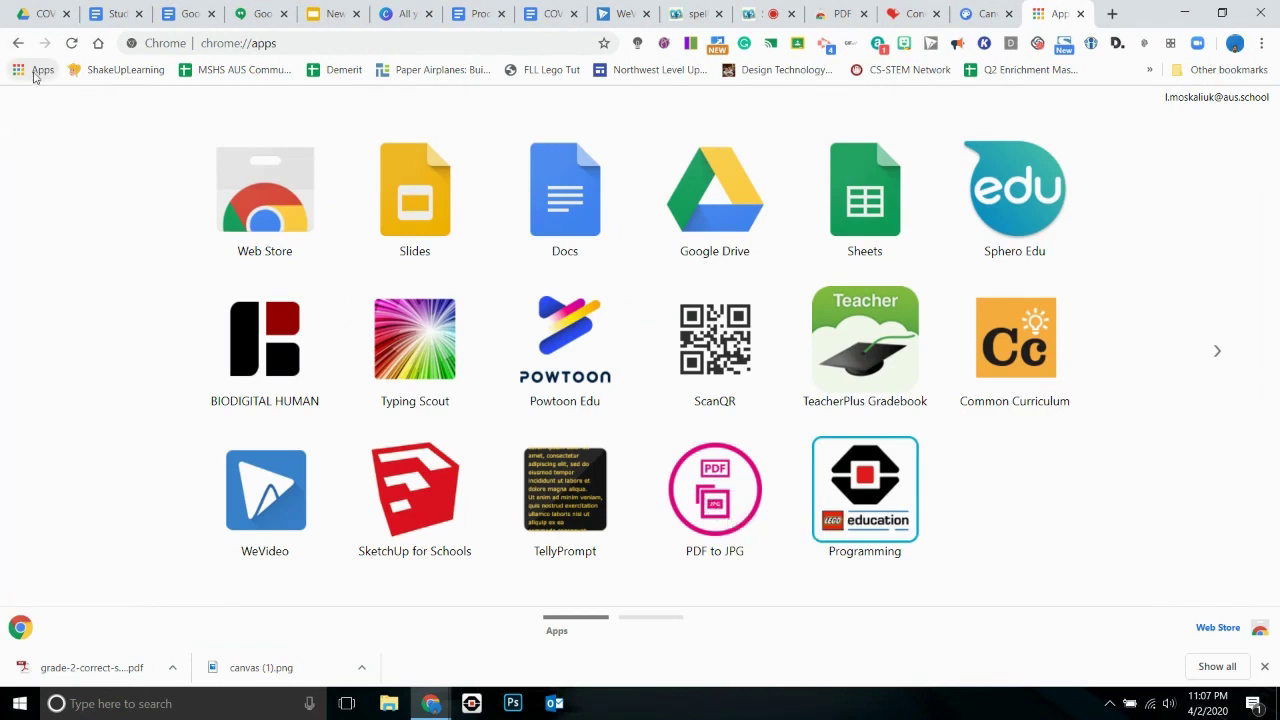
{"action": "left_click", "coordinate": [711, 493]}
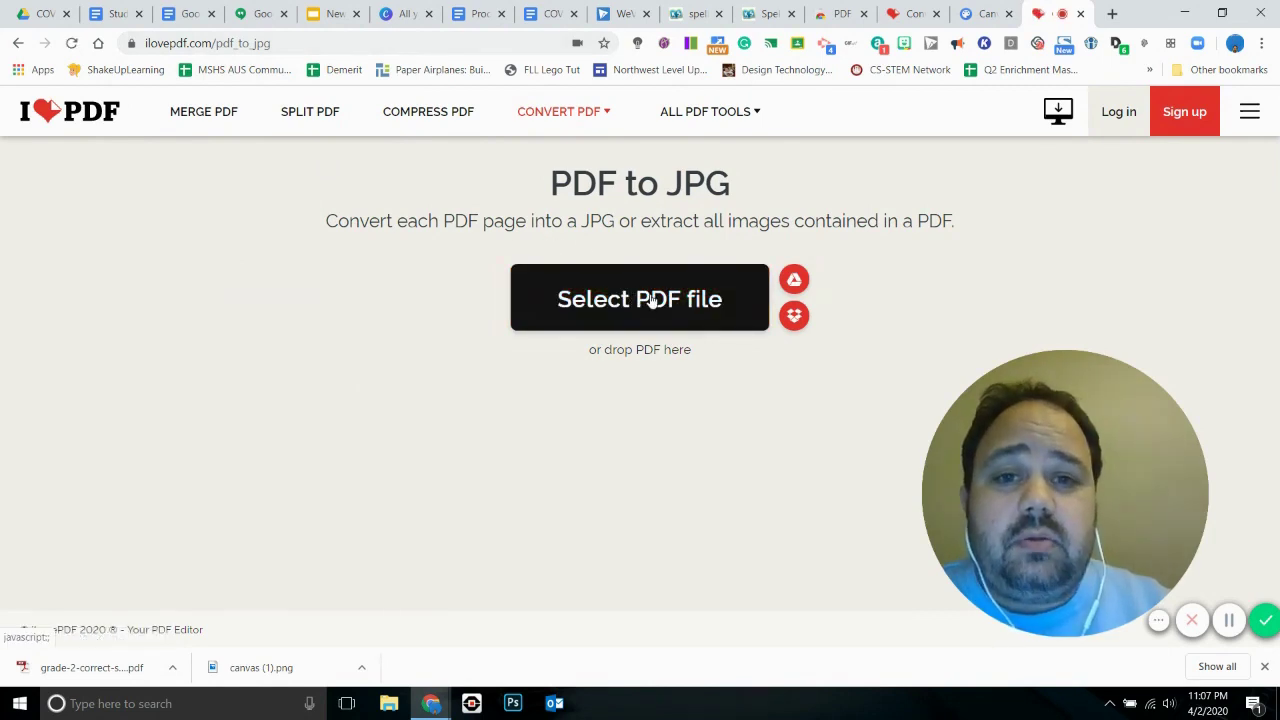
{"action": "left_click", "coordinate": [651, 300]}
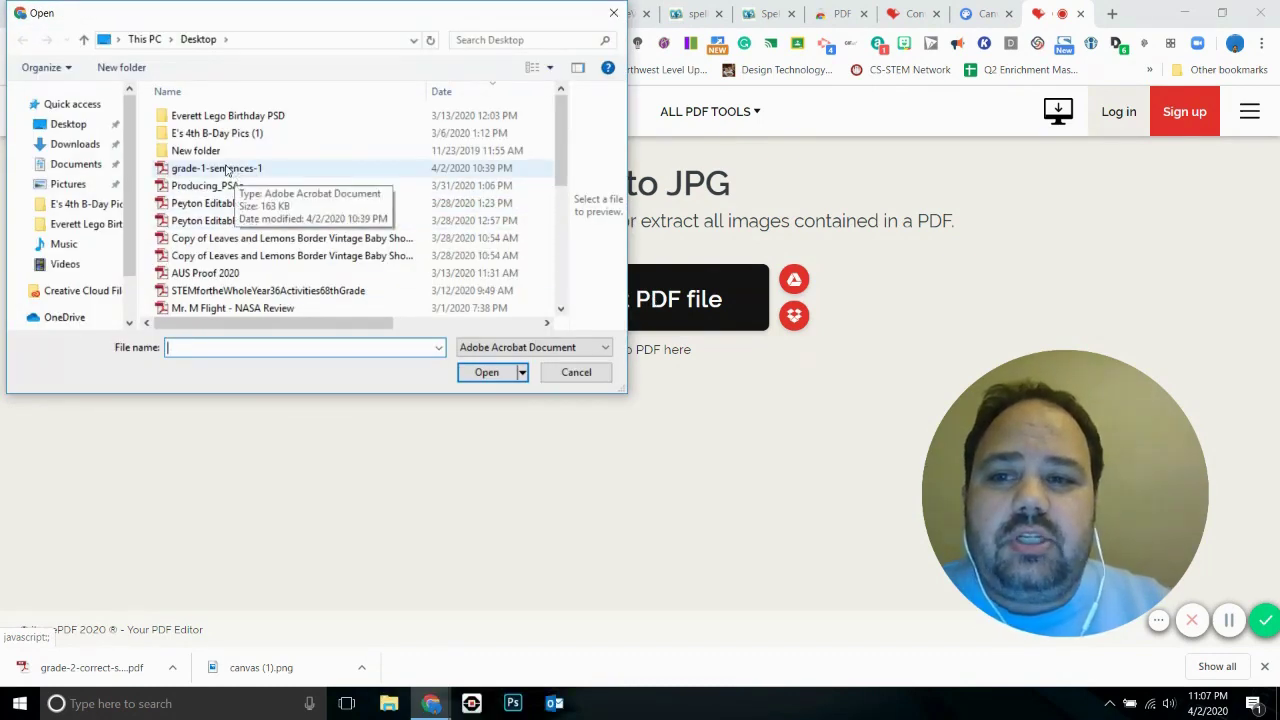
{"action": "left_click", "coordinate": [228, 170]}
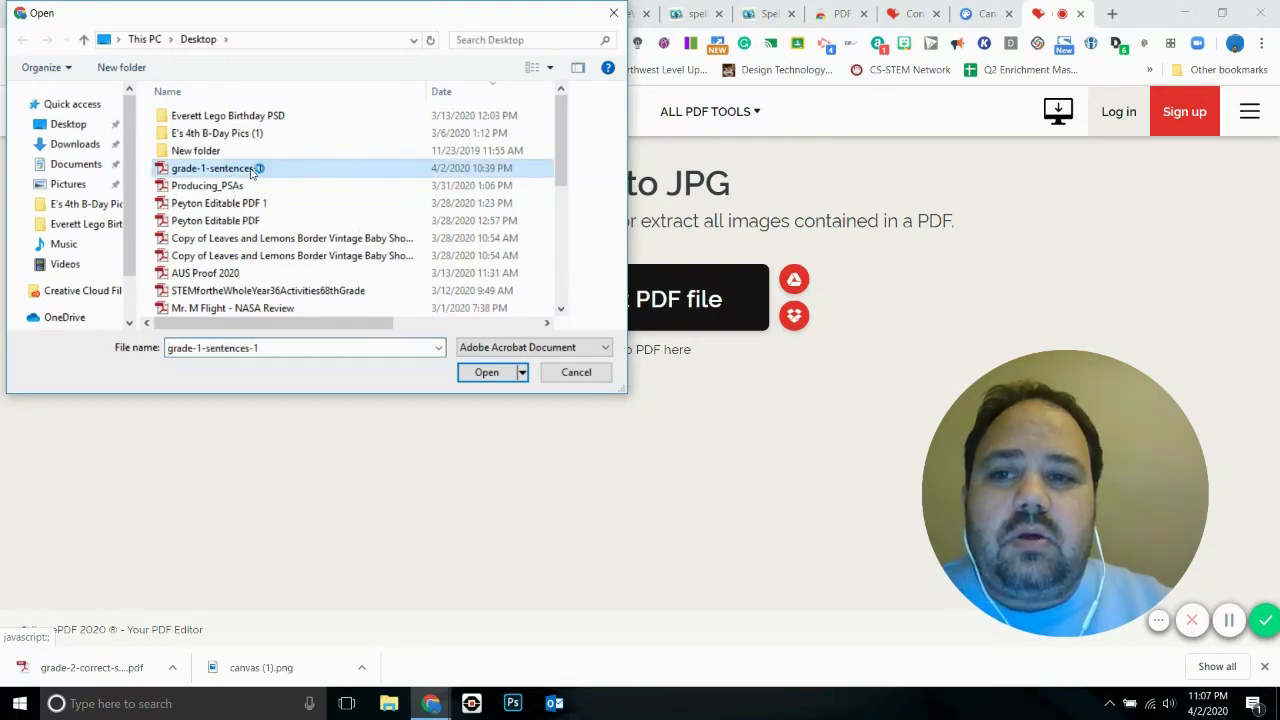
{"action": "left_click", "coordinate": [487, 373]}
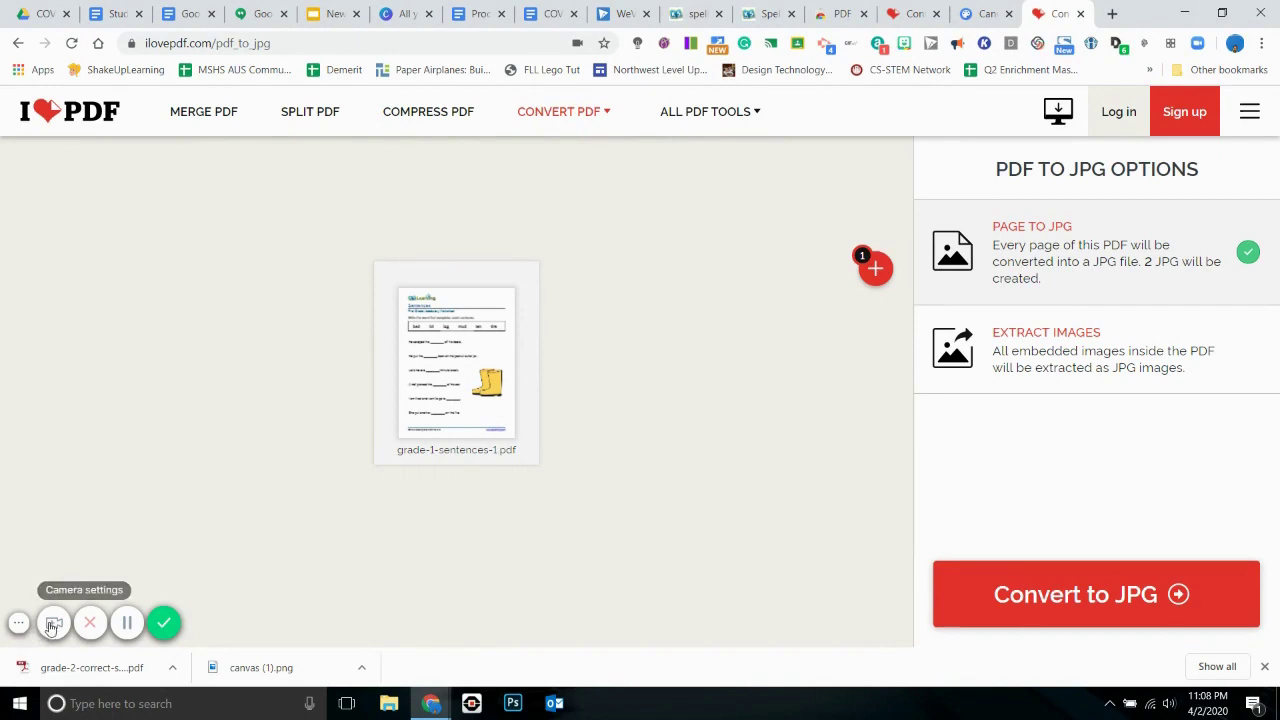
{"action": "left_click", "coordinate": [19, 625]}
{"action": "left_click", "coordinate": [19, 624]}
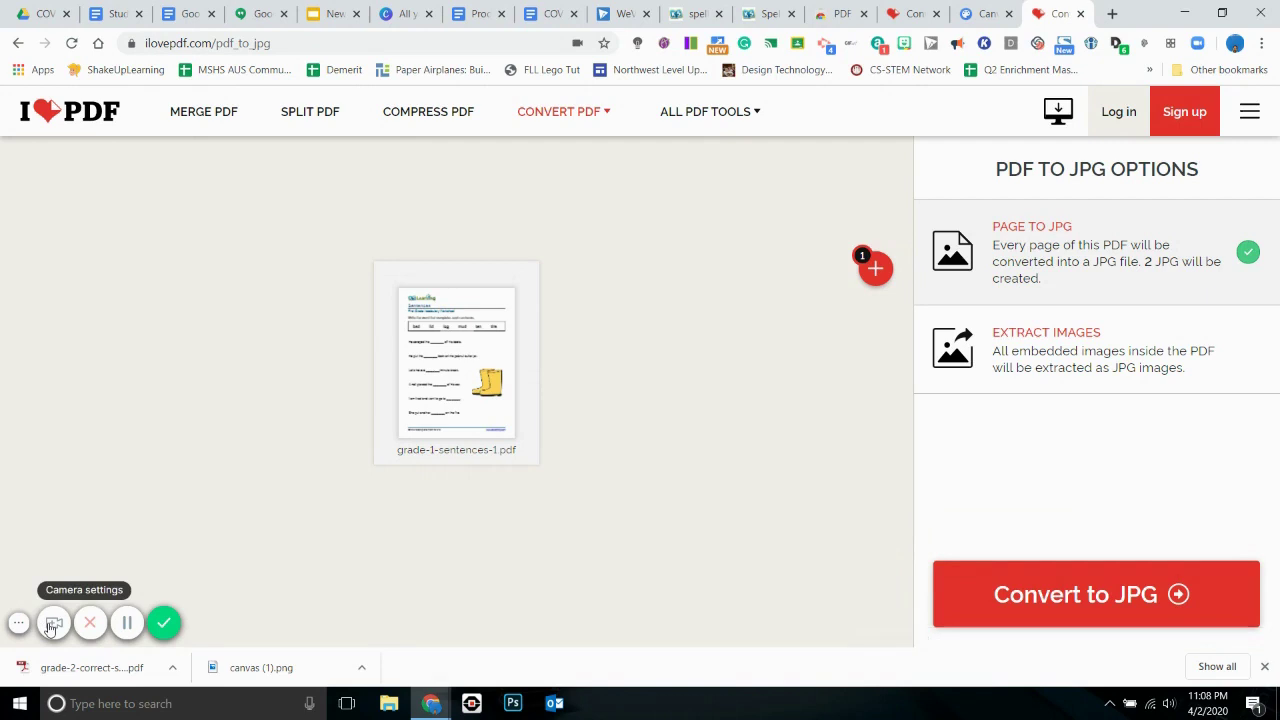
{"action": "left_click", "coordinate": [52, 624]}
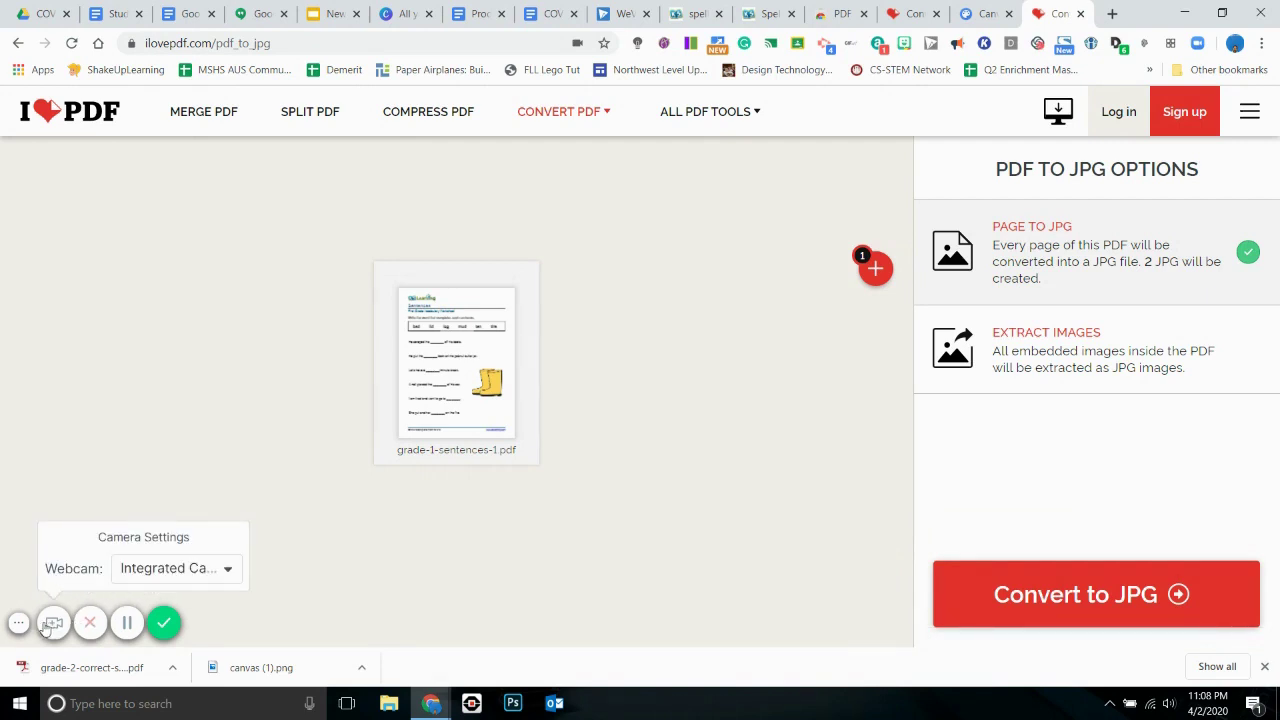
{"action": "left_click", "coordinate": [56, 624]}
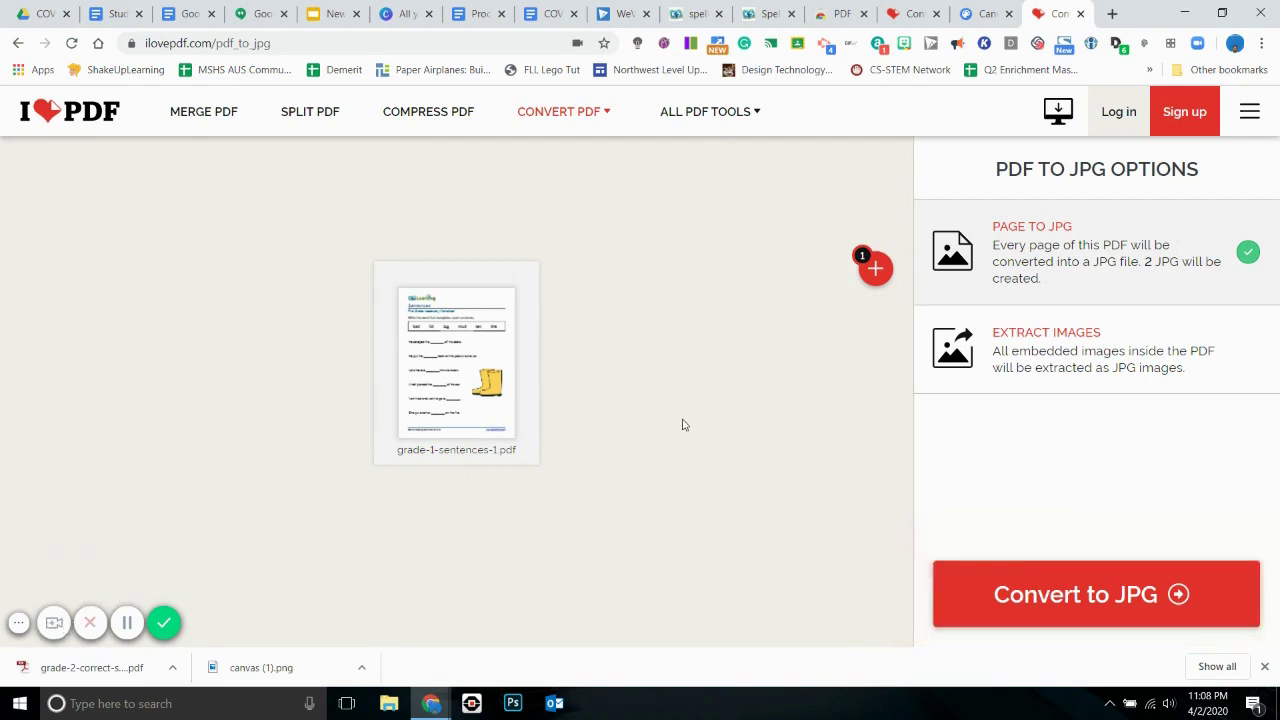
{"action": "left_click", "coordinate": [19, 625]}
{"action": "left_click", "coordinate": [19, 625]}
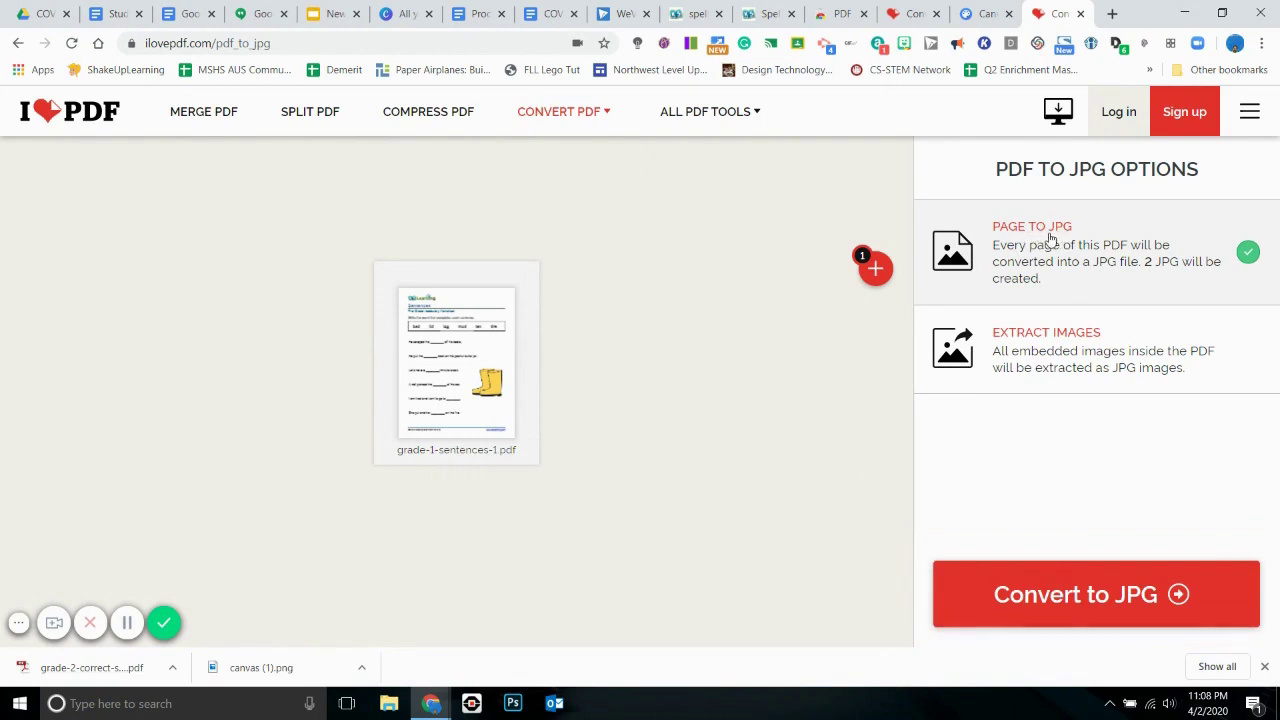
Step: Convert every page of the PDF to JPG and open the downloaded zip archive of images
{"action": "left_click", "coordinate": [1090, 597]}
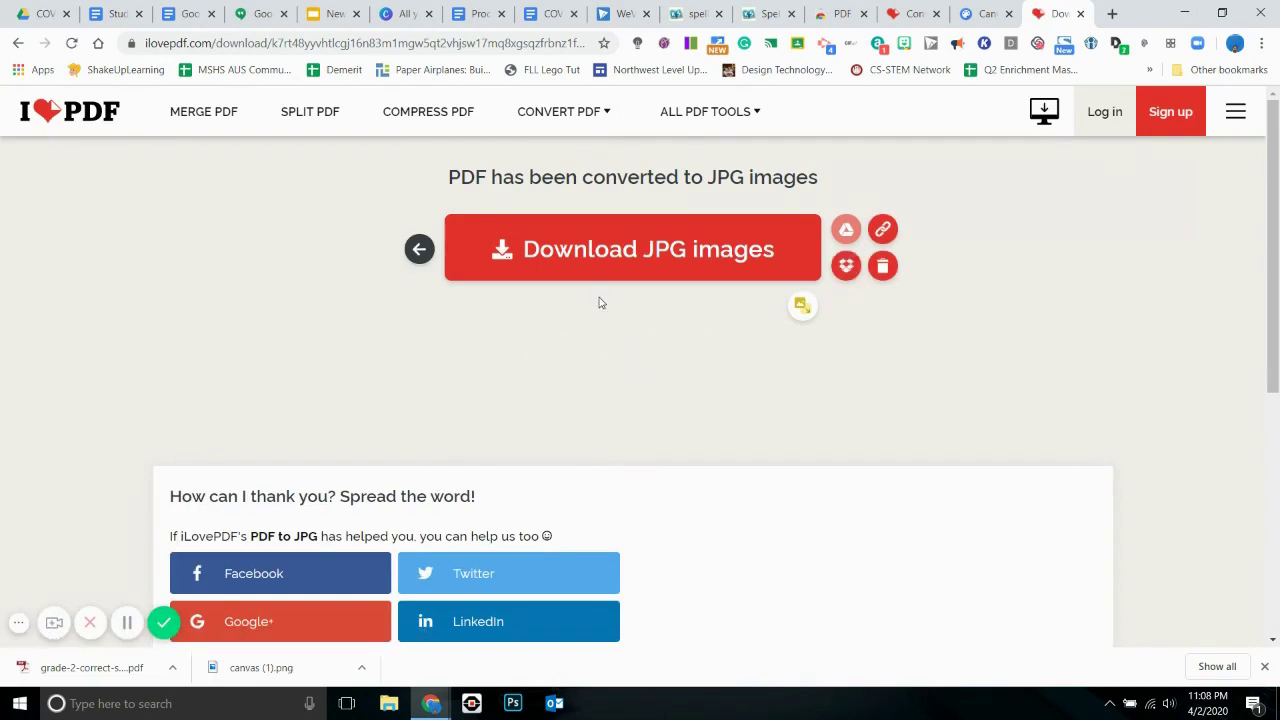
{"action": "left_click", "coordinate": [652, 258]}
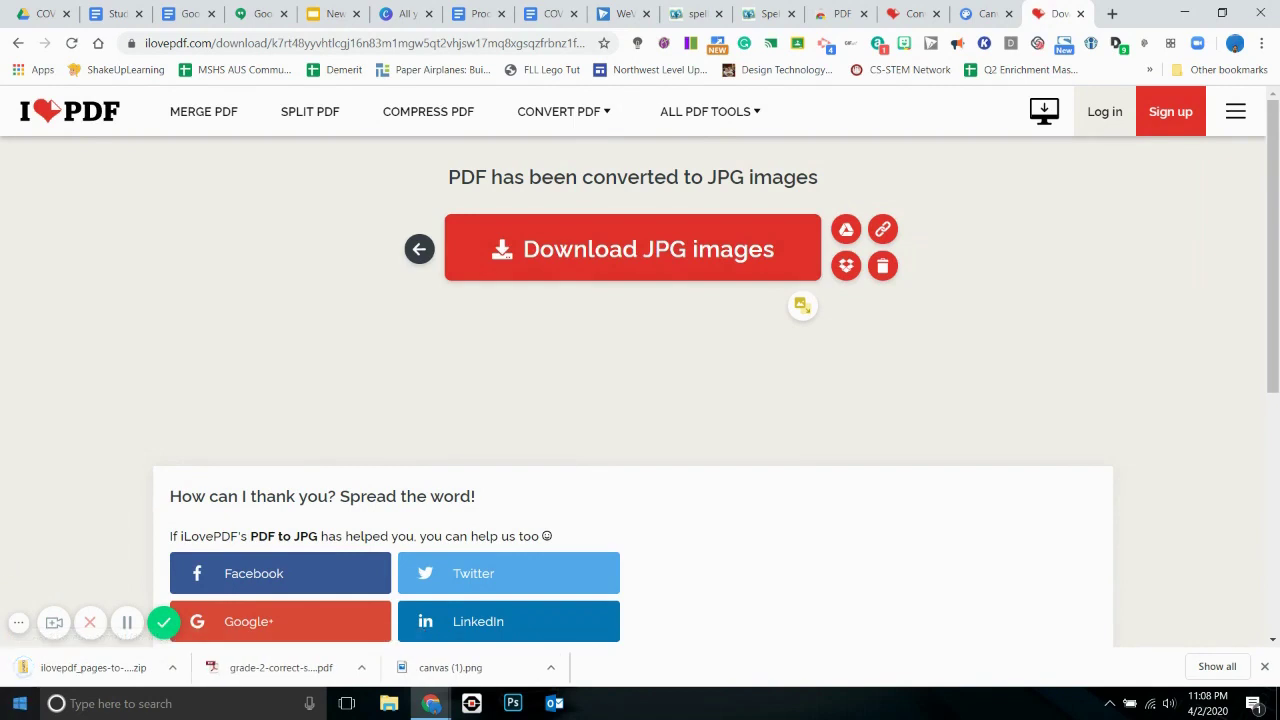
{"action": "left_click", "coordinate": [95, 669]}
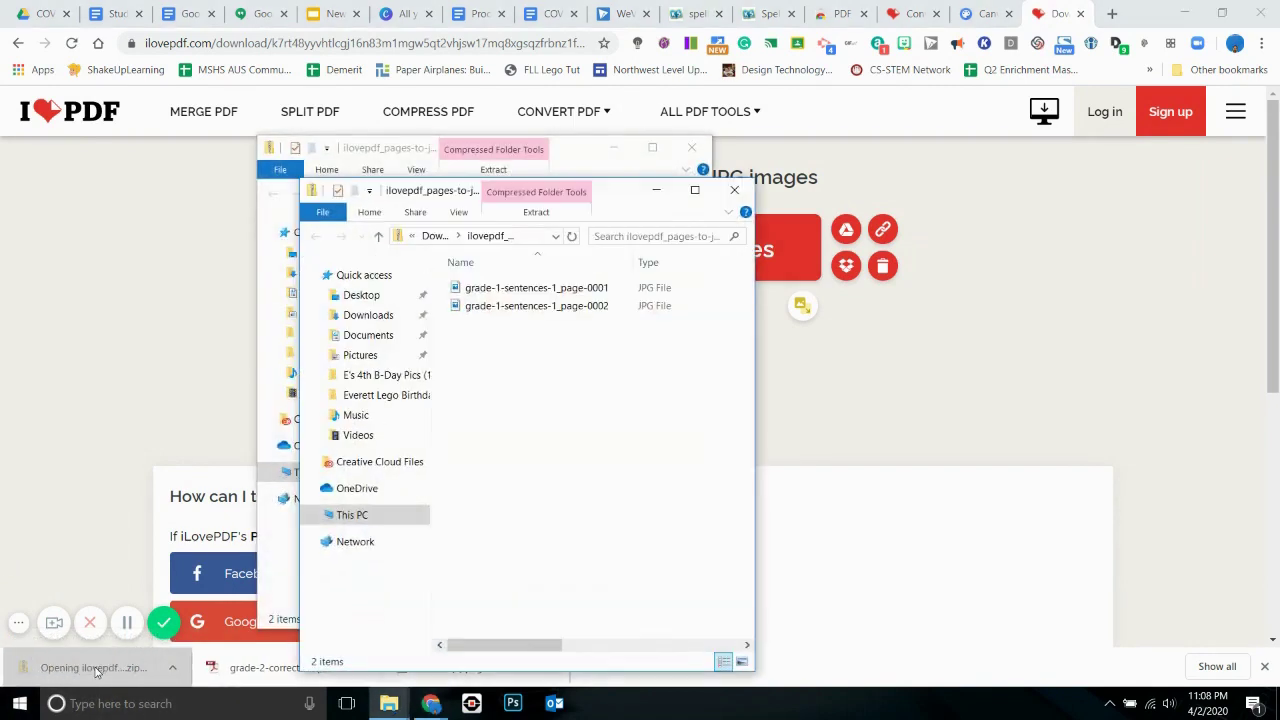
Step: Extract both worksheet page images from the zip archive to the Desktop, replacing the files with the same names
{"action": "left_click", "coordinate": [536, 212]}
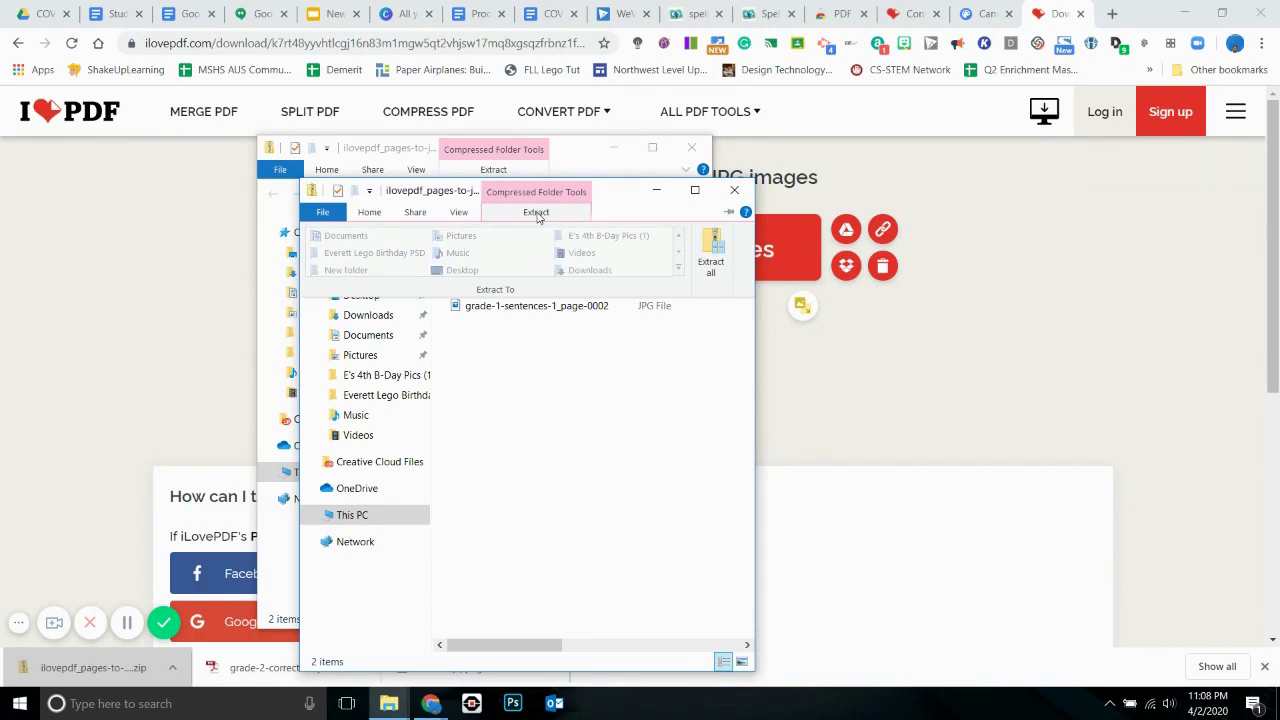
{"action": "left_click", "coordinate": [543, 328]}
{"action": "left_click_drag", "start_coordinate": [570, 356], "coordinate": [531, 257]}
{"action": "left_click", "coordinate": [538, 214]}
{"action": "left_click", "coordinate": [709, 257]}
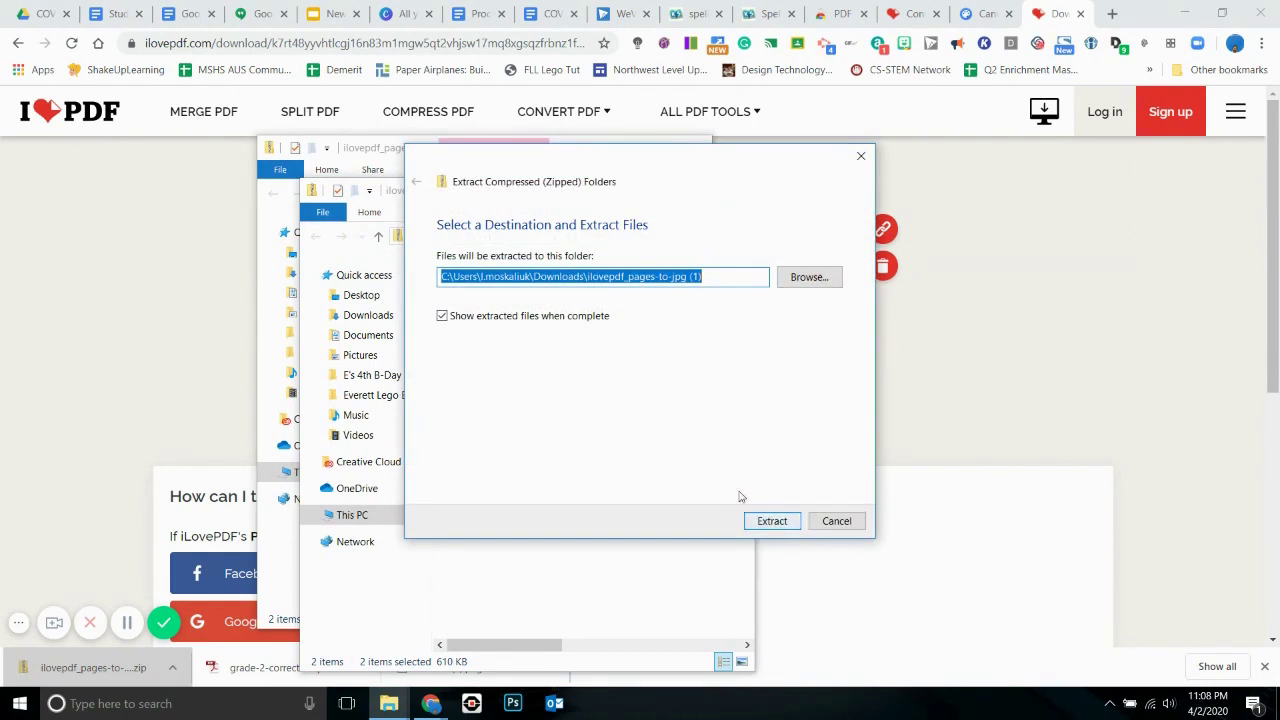
{"action": "left_click", "coordinate": [808, 278]}
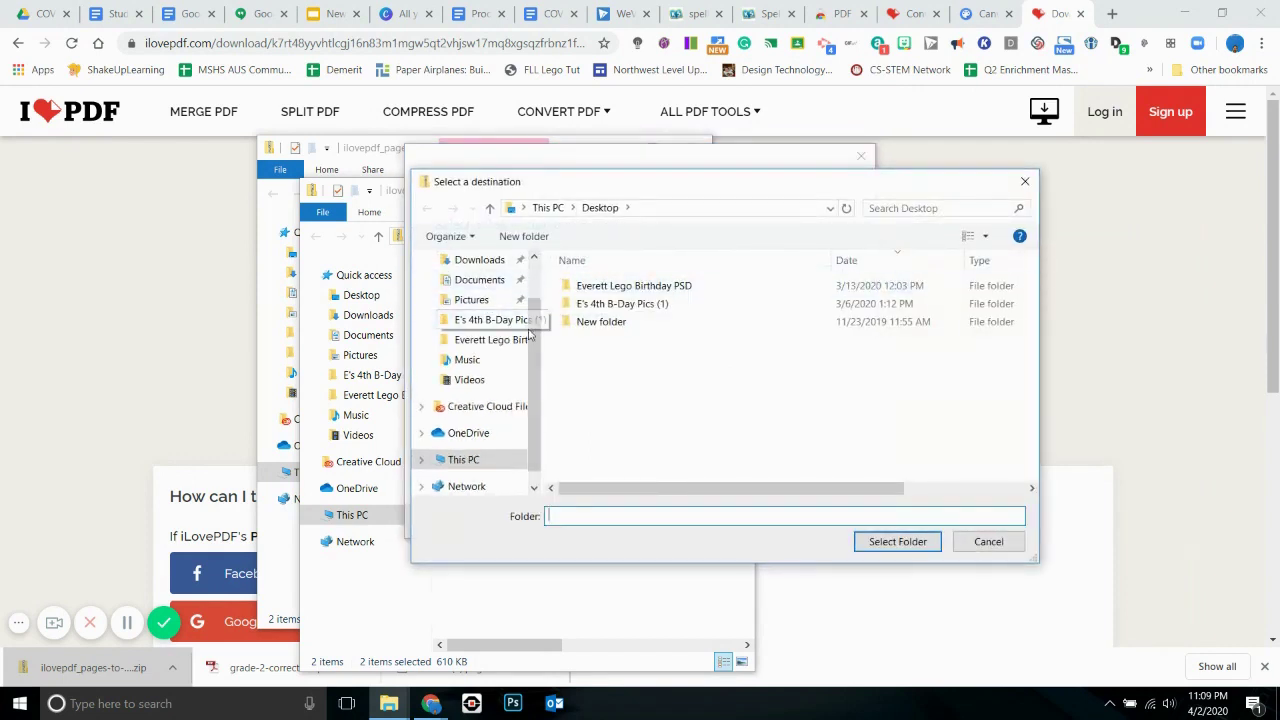
{"action": "scroll", "coordinate": [485, 305], "scroll_direction": "up", "scroll_amount": 1}
{"action": "left_click", "coordinate": [473, 290]}
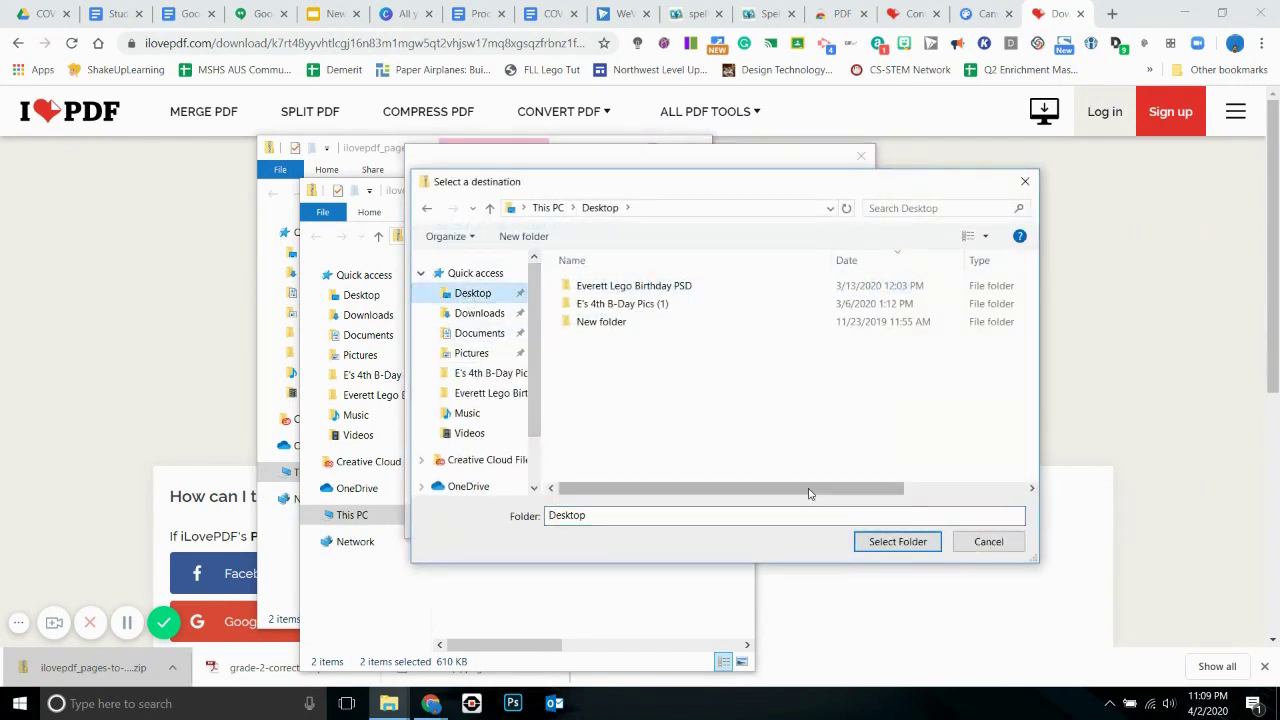
{"action": "left_click", "coordinate": [897, 541]}
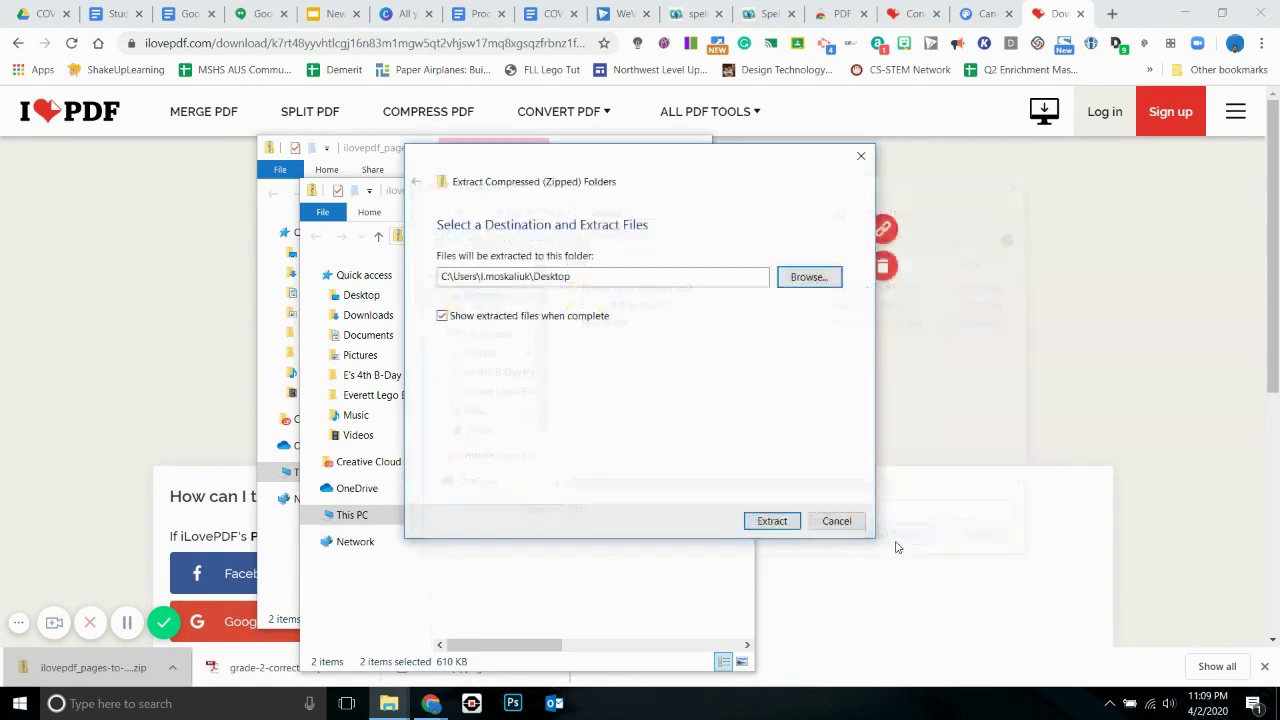
{"action": "left_click", "coordinate": [773, 521]}
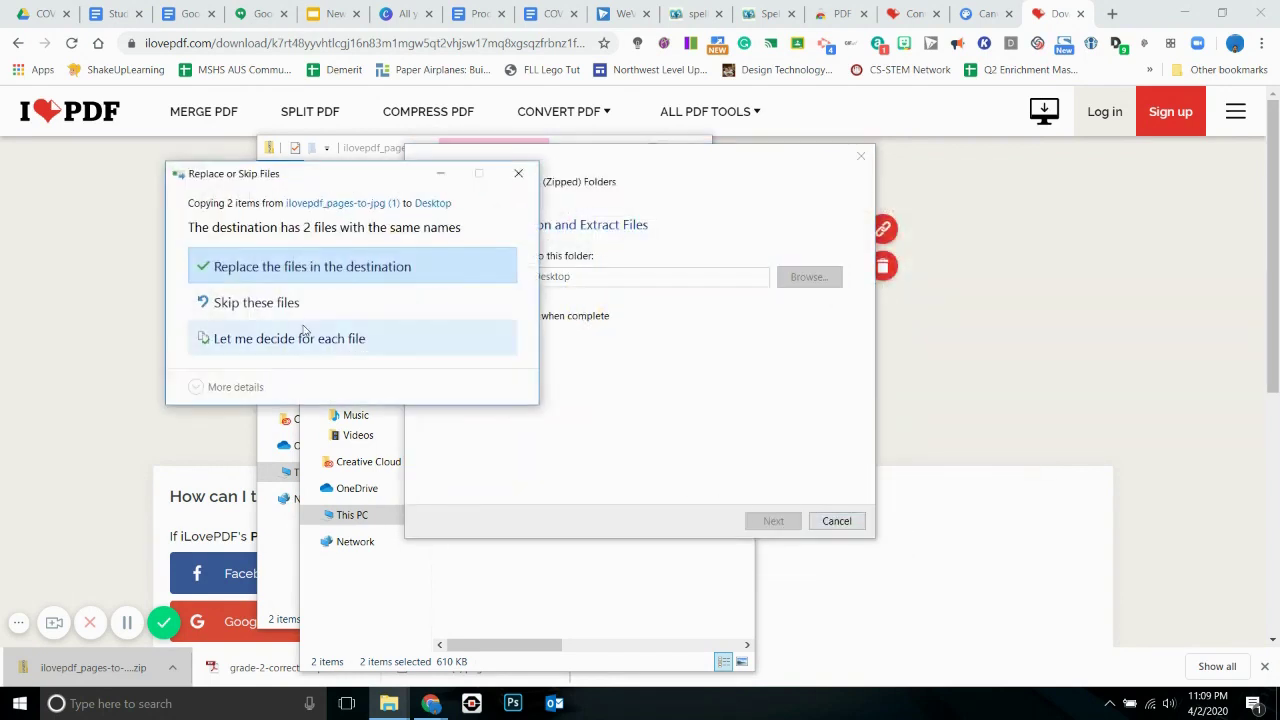
{"action": "left_click", "coordinate": [311, 270]}
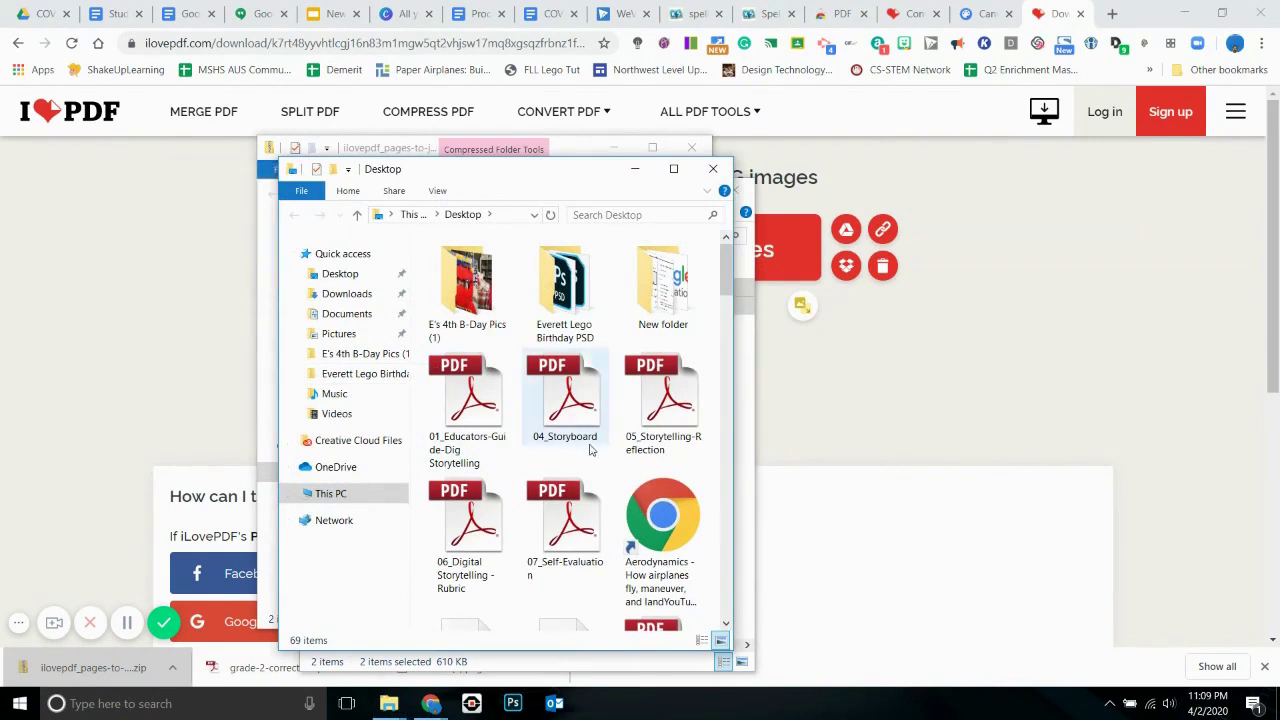
Step: Close the Desktop folder window and both zip archive windows
{"action": "left_click", "coordinate": [712, 168]}
{"action": "left_click", "coordinate": [735, 190]}
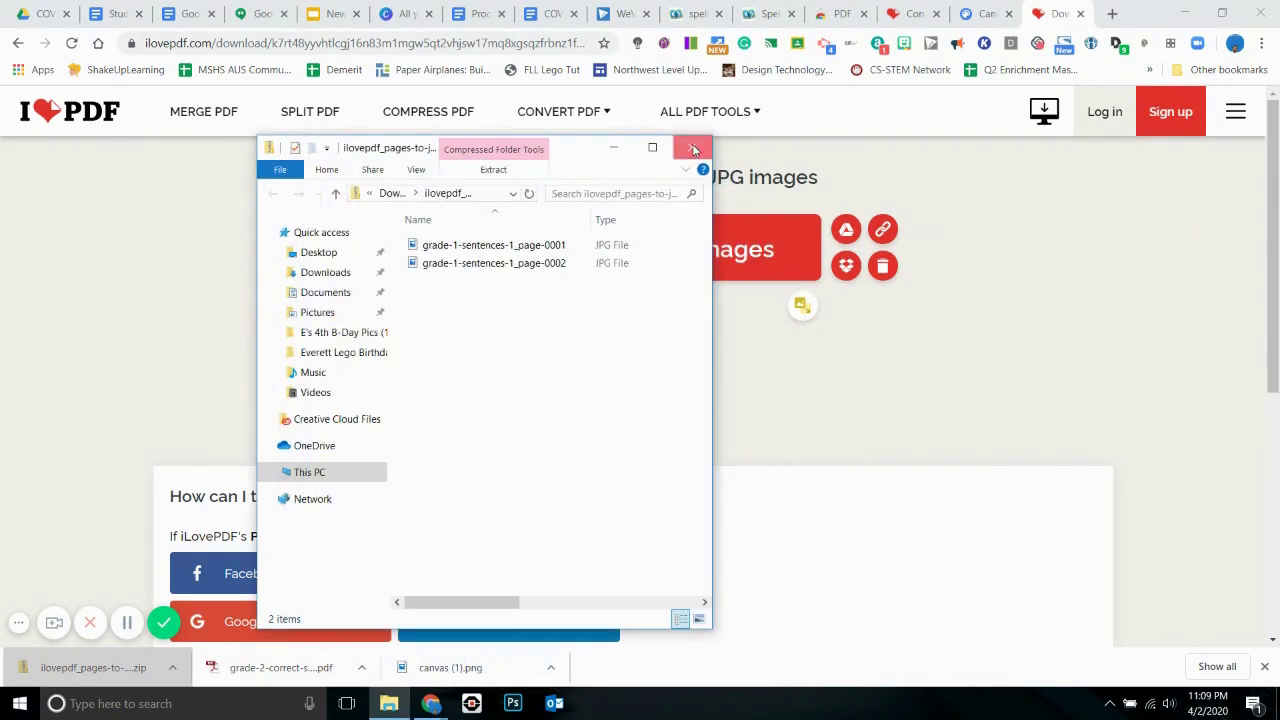
{"action": "left_click", "coordinate": [691, 147]}
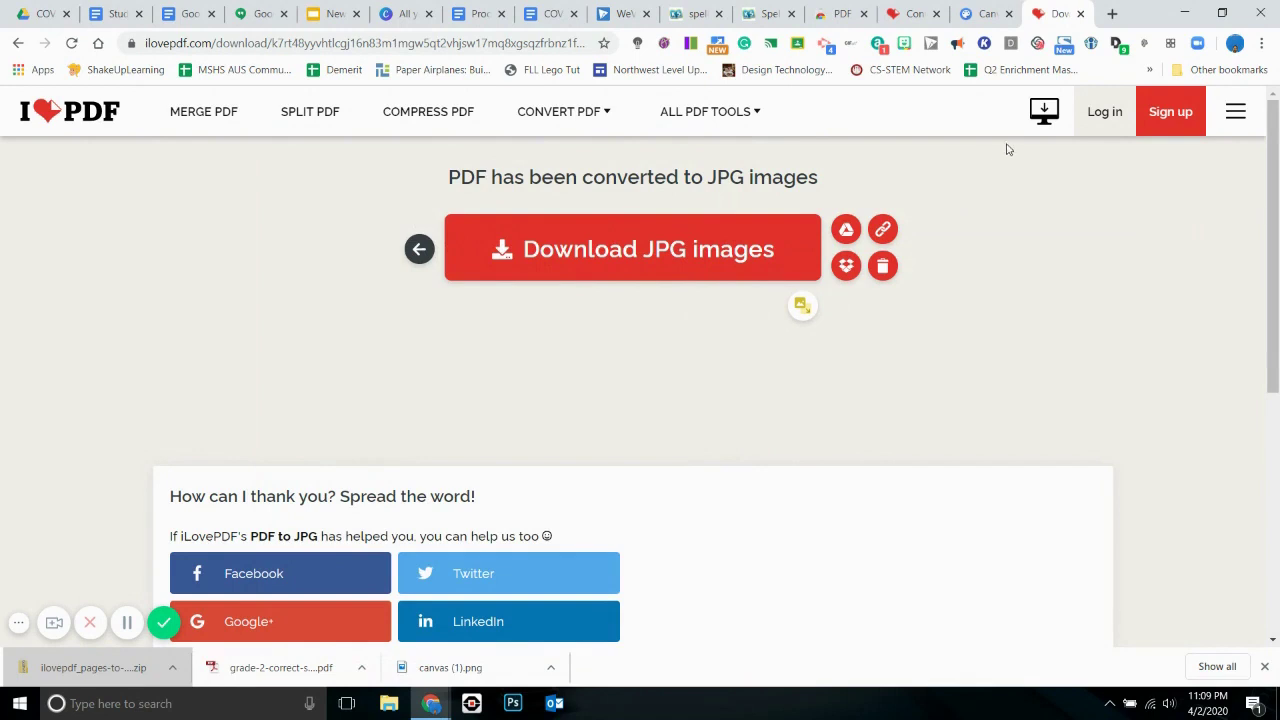
Step: Switch to Chrome Canvas and create a new drawing from the Desktop image grade-1-sentences-1_page-0001
{"action": "left_click", "coordinate": [986, 14]}
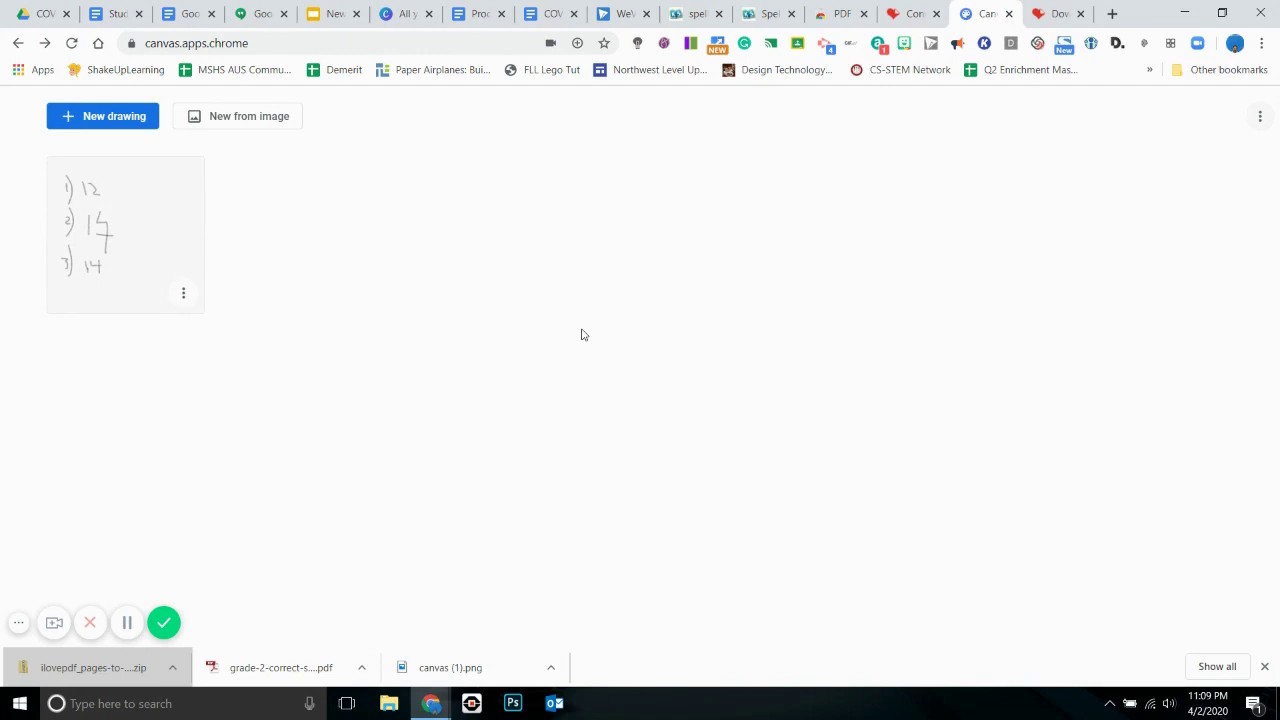
{"action": "left_click", "coordinate": [242, 123]}
{"action": "left_click", "coordinate": [242, 118]}
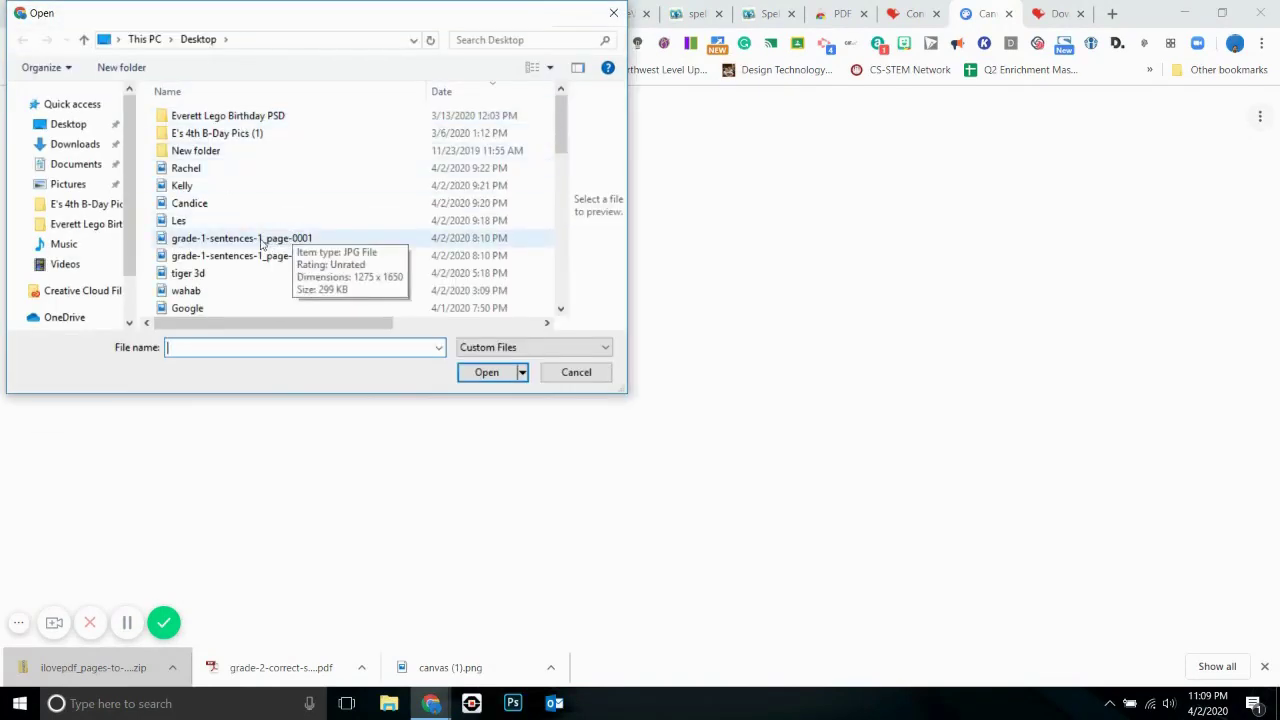
{"action": "left_click", "coordinate": [262, 242]}
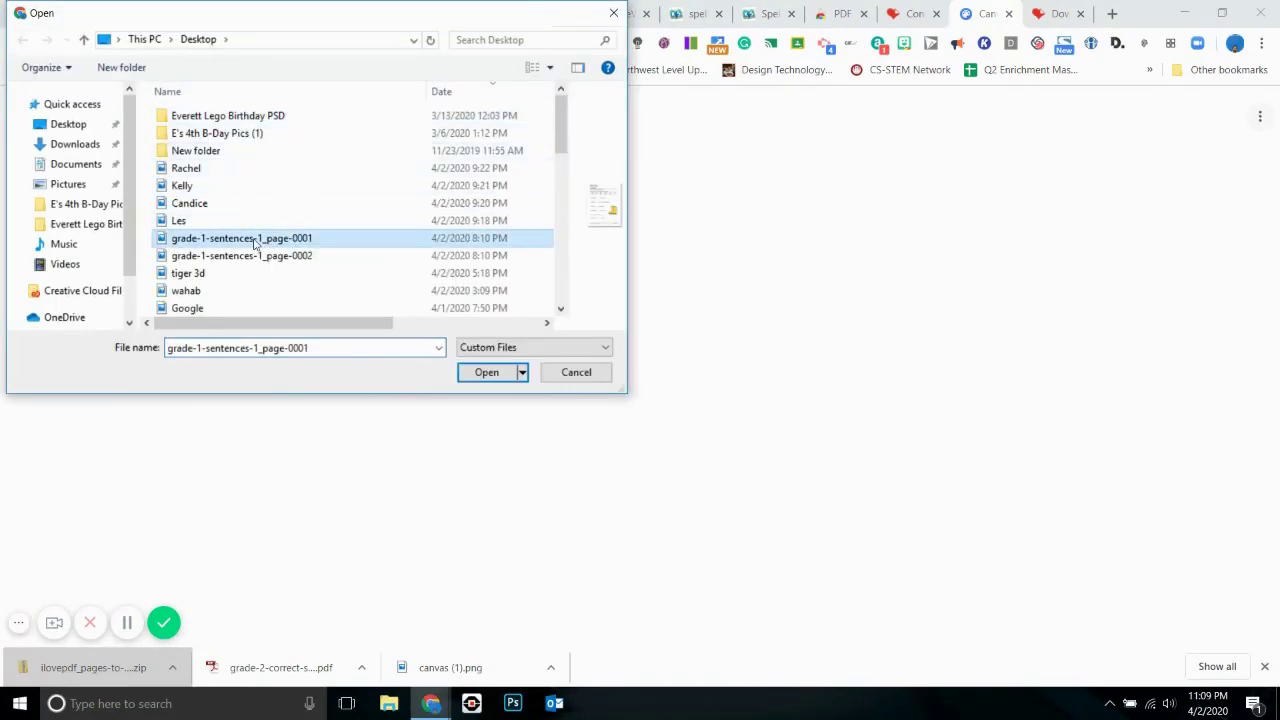
{"action": "left_click", "coordinate": [490, 372]}
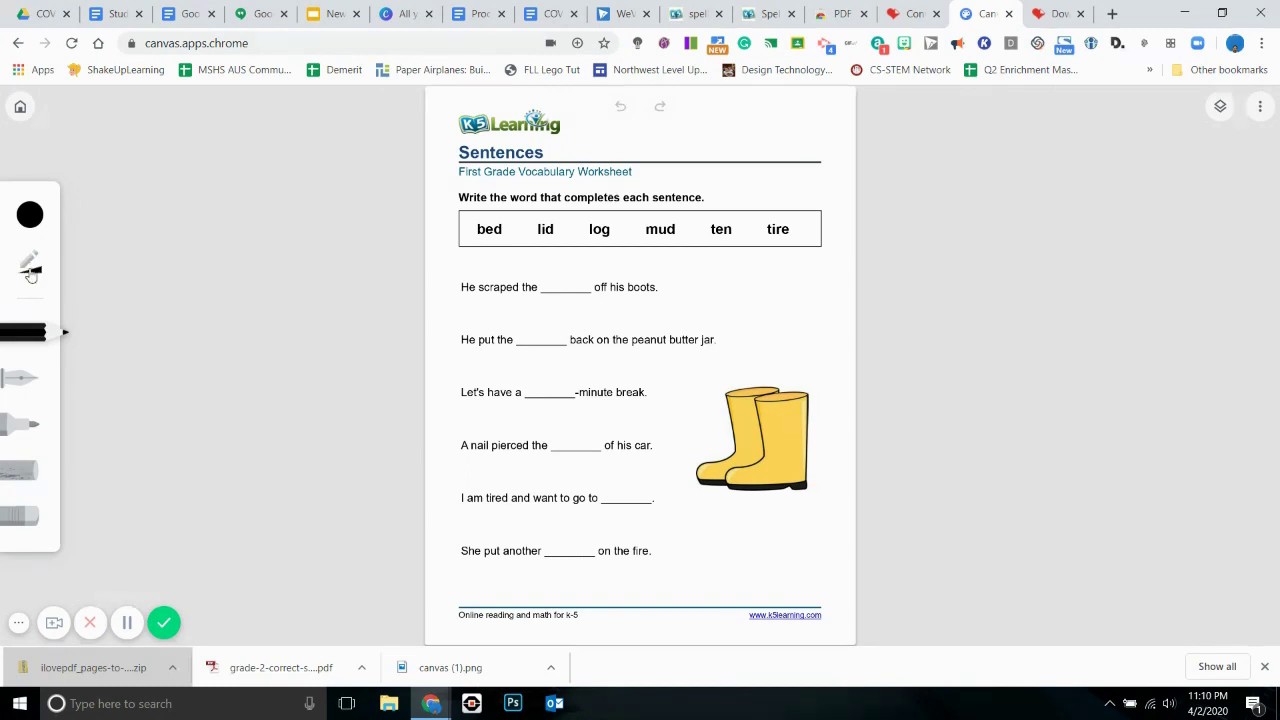
Step: Reduce the pencil size and handwrite "mud" in the blank of the first worksheet sentence
{"action": "left_click", "coordinate": [31, 262]}
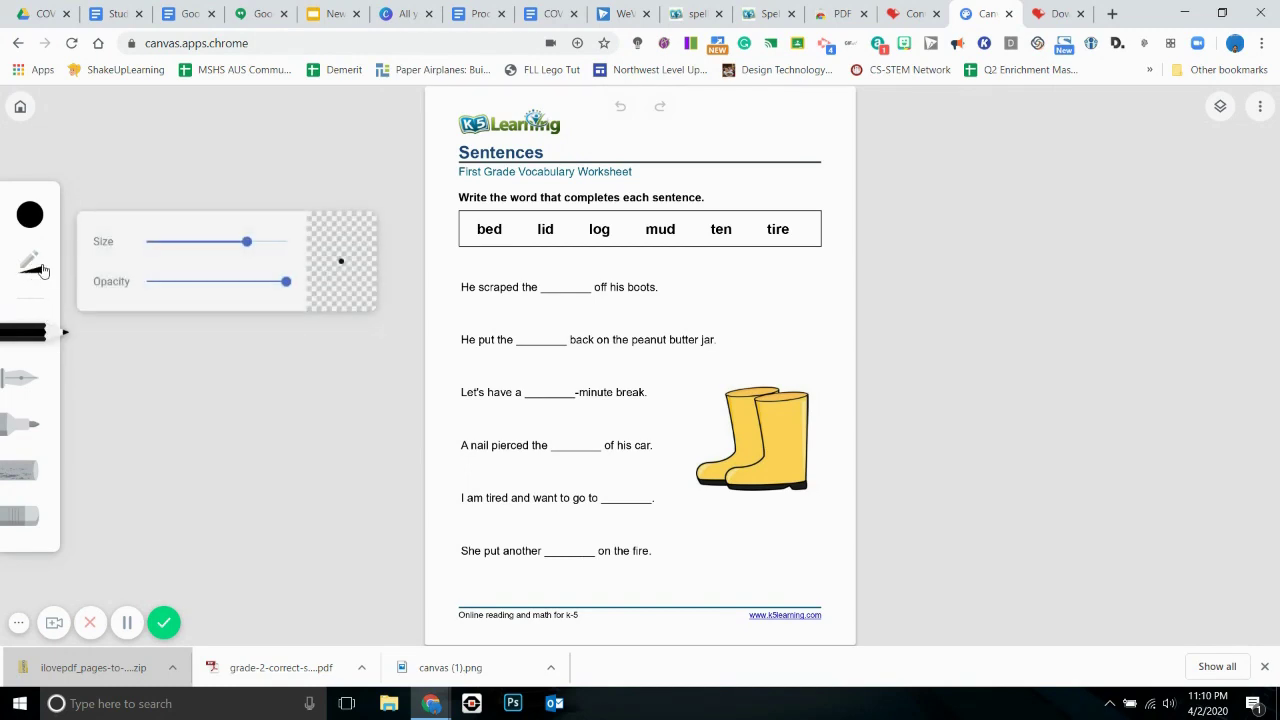
{"action": "mouse_move", "coordinate": [247, 242]}
{"action": "left_mouse_down"}
{"action": "mouse_move", "coordinate": [266, 242]}
{"action": "mouse_move", "coordinate": [228, 242]}
{"action": "left_mouse_up"}
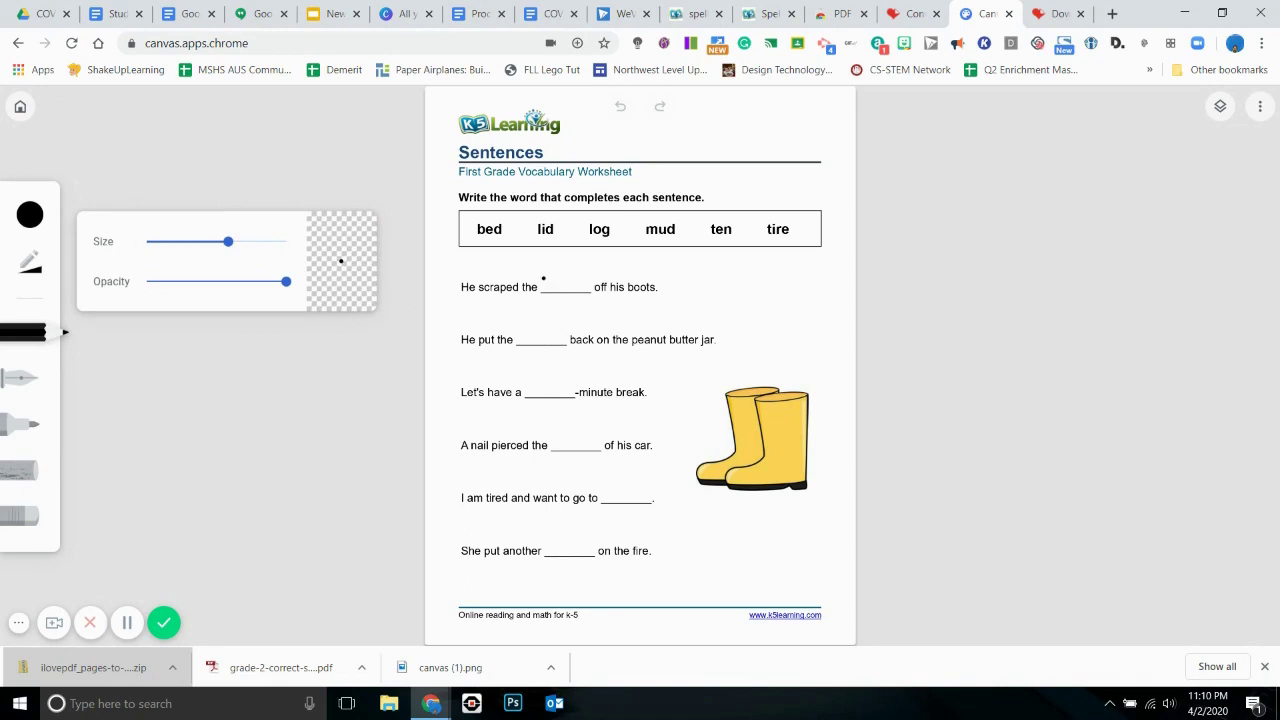
{"action": "mouse_move", "coordinate": [543, 279]}
{"action": "left_mouse_down"}
{"action": "mouse_move", "coordinate": [543, 292]}
{"action": "mouse_move", "coordinate": [588, 276]}
{"action": "mouse_move", "coordinate": [590, 291]}
{"action": "left_mouse_up"}
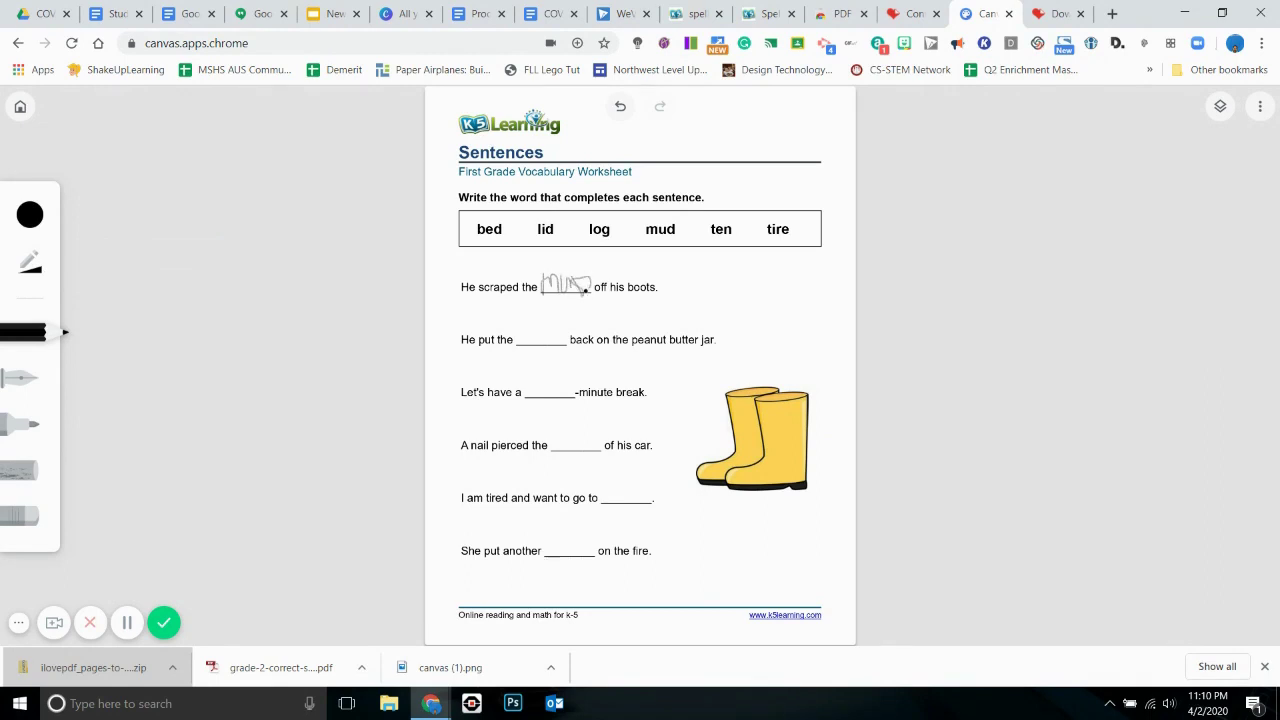